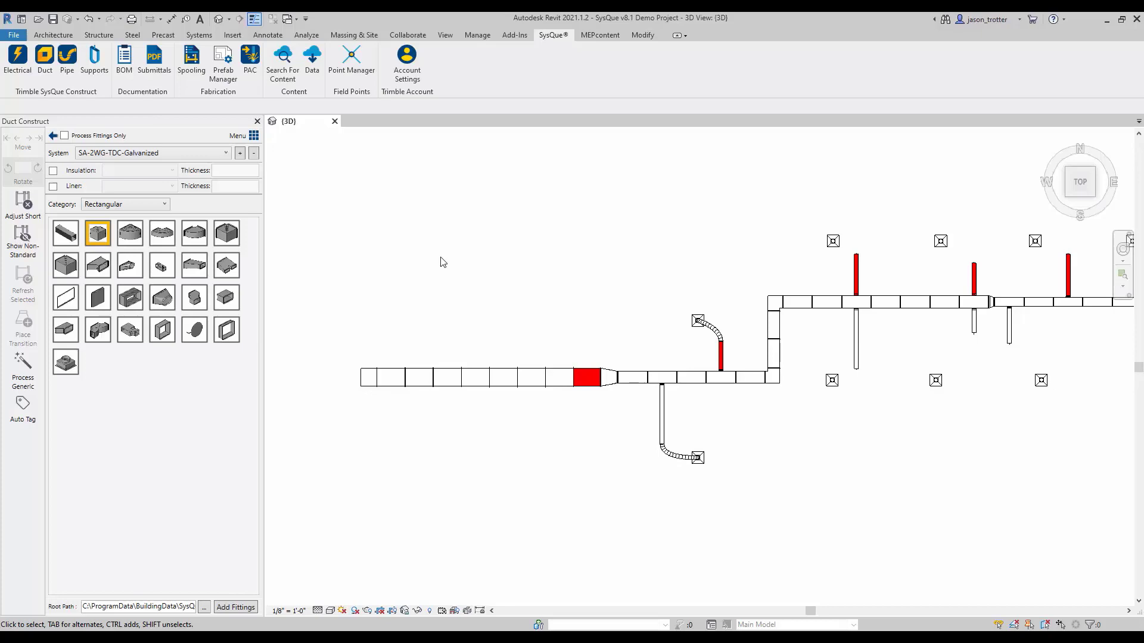
Open the SysQue tool menu from the Menu grid icon in the Duct Construct panel.
{"action": "left_click", "coordinate": [250, 138]}
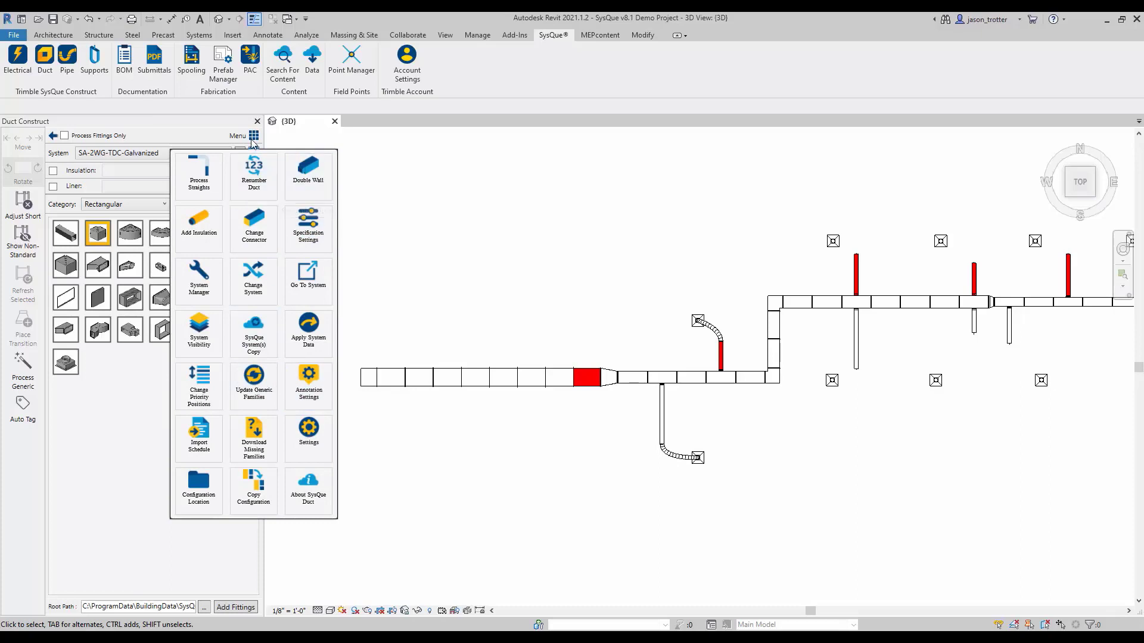
{"action": "left_click", "coordinate": [312, 455]}
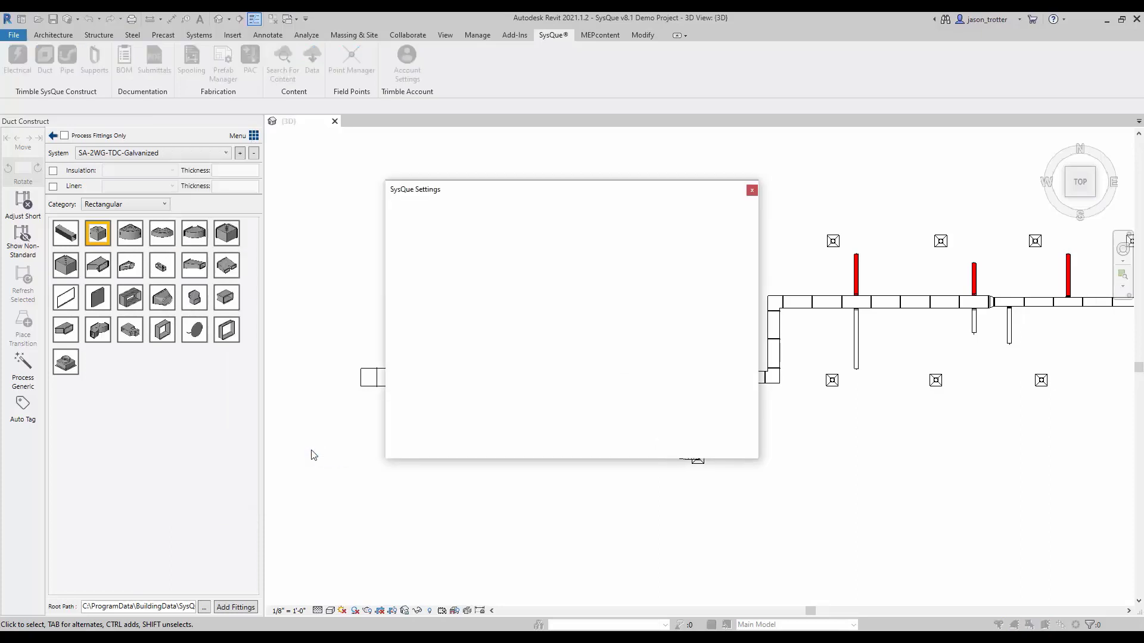
{"action": "left_click", "coordinate": [571, 204]}
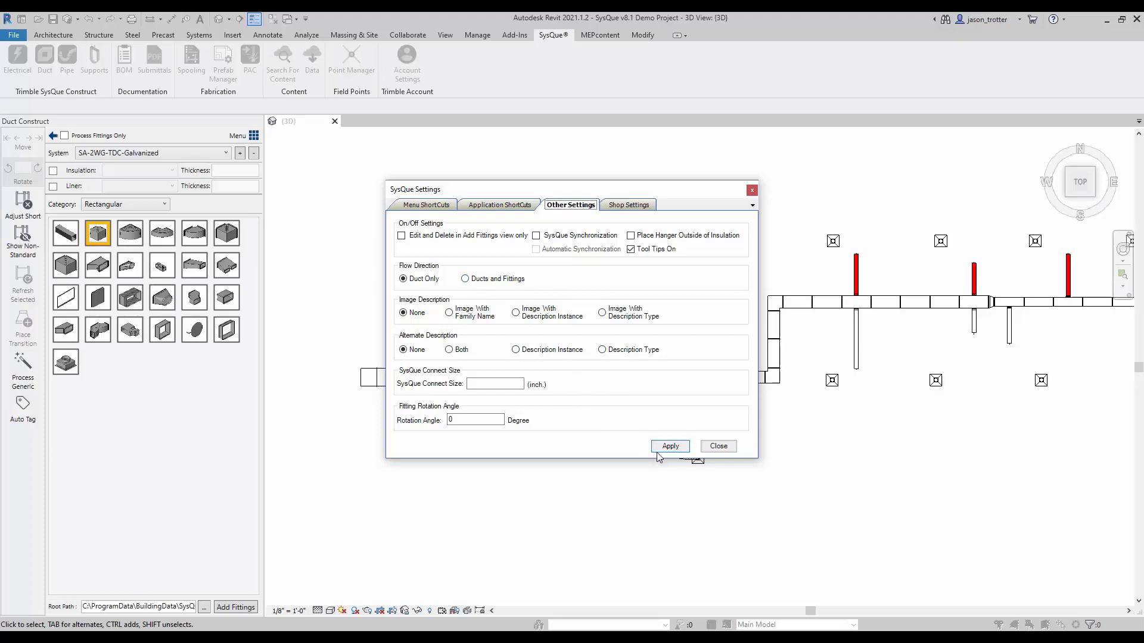
{"action": "left_click", "coordinate": [752, 190]}
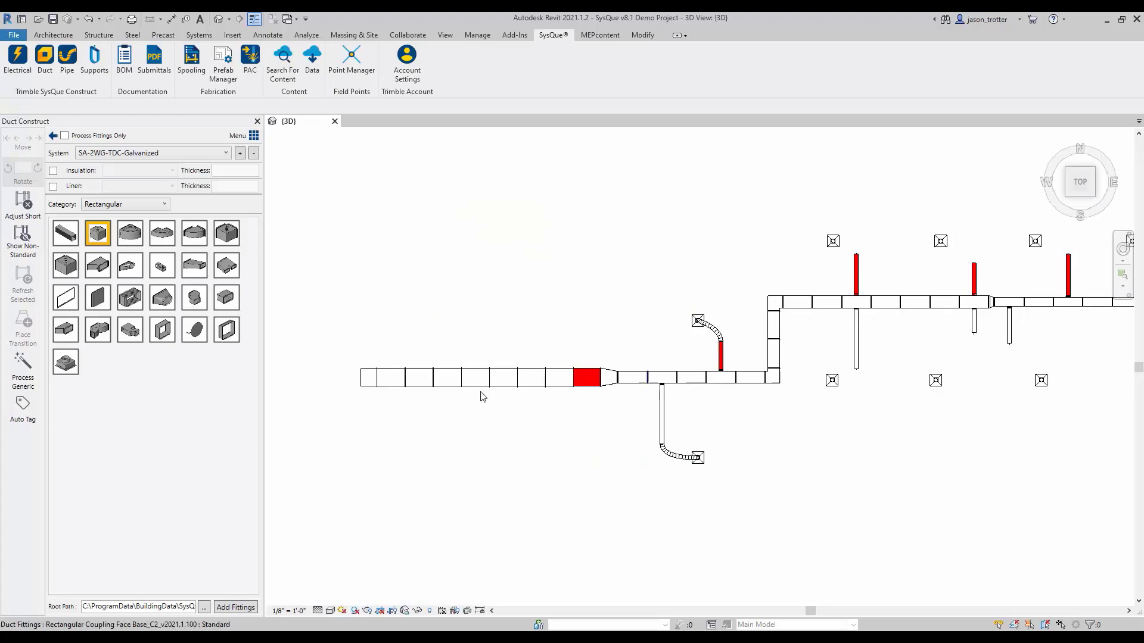
{"action": "scroll", "coordinate": [604, 271], "scroll_direction": "up", "scroll_amount": 8}
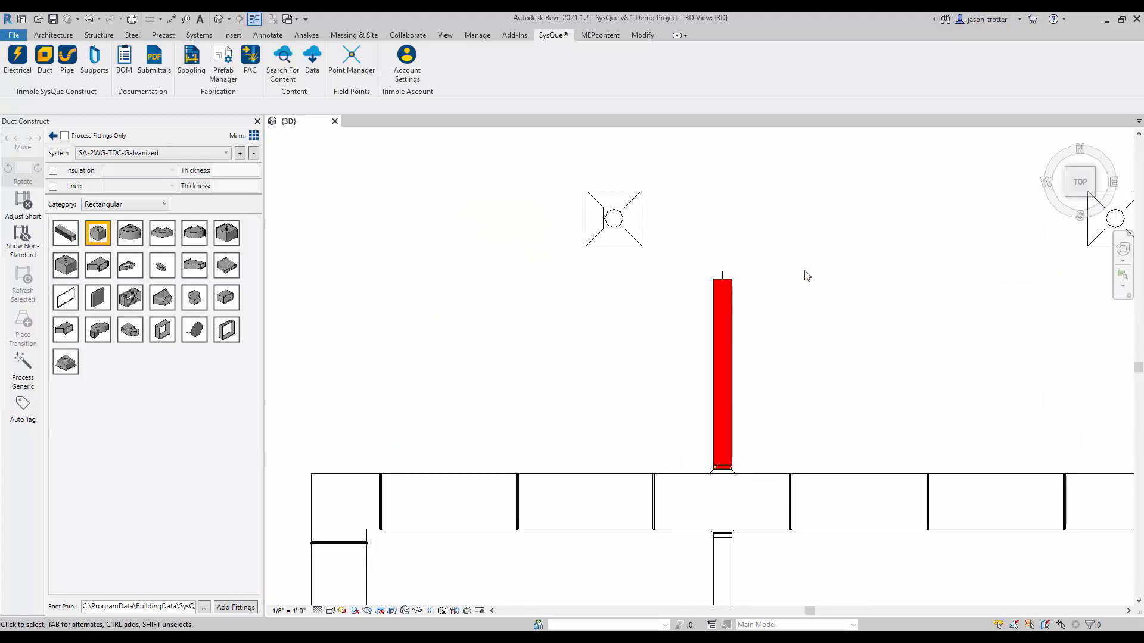
{"action": "scroll", "coordinate": [694, 274], "scroll_direction": "up", "scroll_amount": 5}
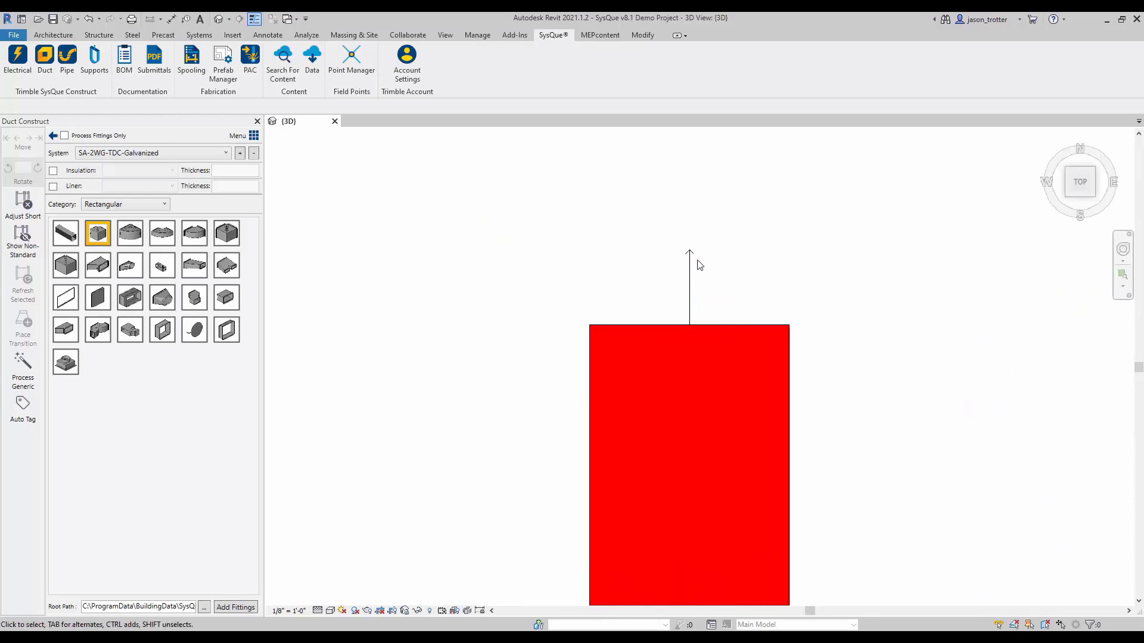
{"action": "scroll", "coordinate": [690, 263], "scroll_direction": "down", "scroll_amount": 6}
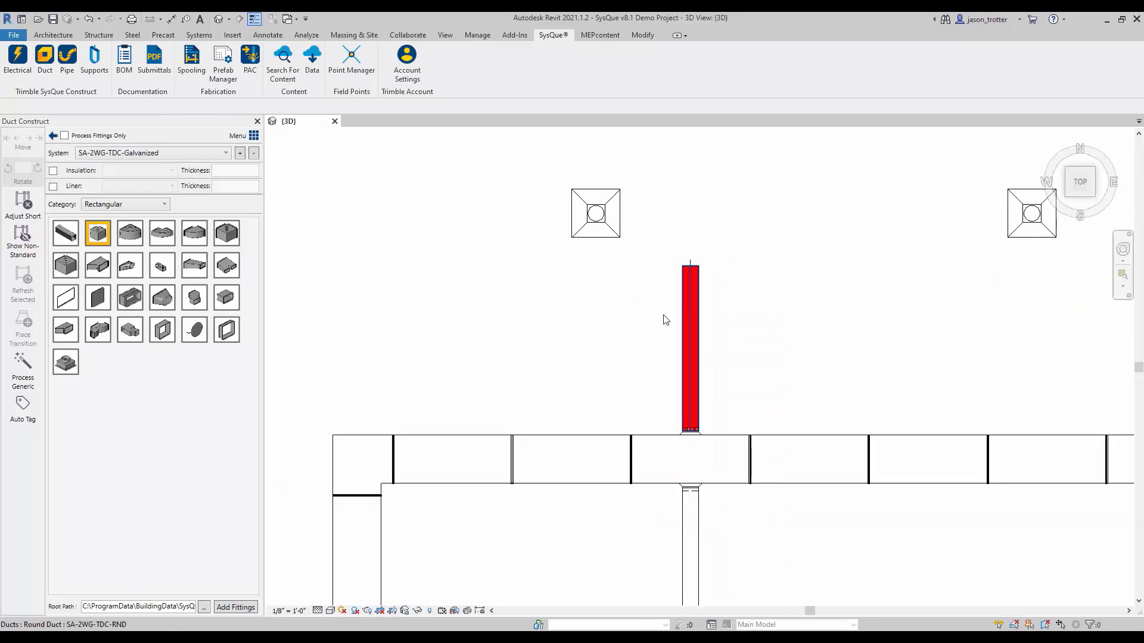
{"action": "scroll", "coordinate": [400, 379], "scroll_direction": "down", "scroll_amount": 5}
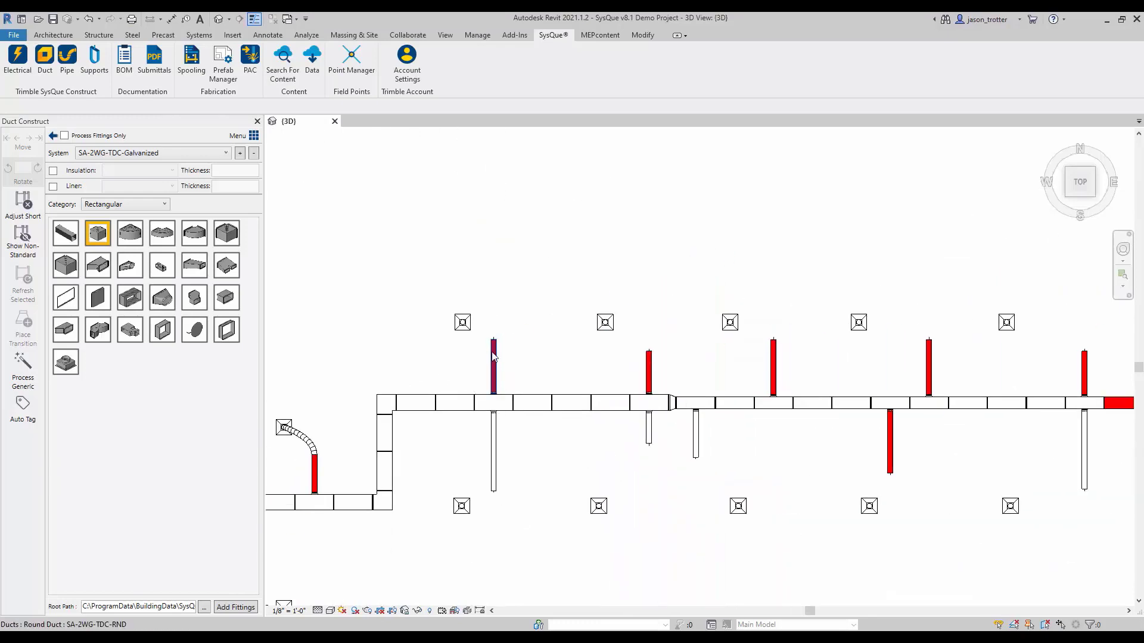
{"action": "scroll", "coordinate": [336, 415], "scroll_direction": "down", "scroll_amount": 2}
{"action": "scroll", "coordinate": [822, 442], "scroll_direction": "up", "scroll_amount": 8}
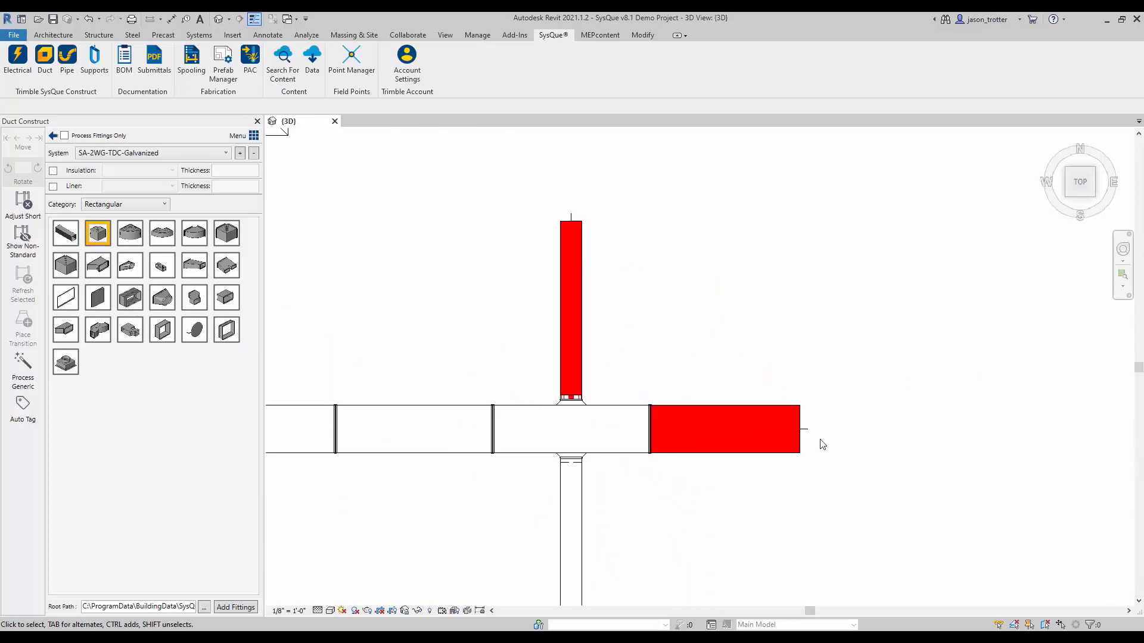
{"action": "scroll", "coordinate": [831, 439], "scroll_direction": "up", "scroll_amount": 3}
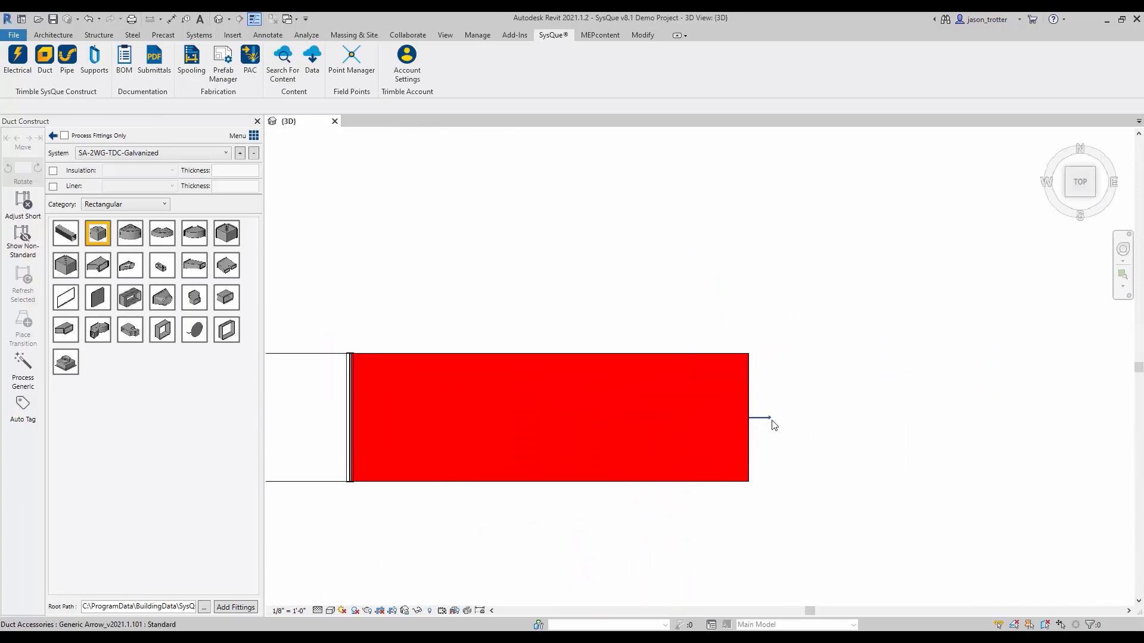
{"action": "scroll", "coordinate": [870, 375], "scroll_direction": "down", "scroll_amount": 10}
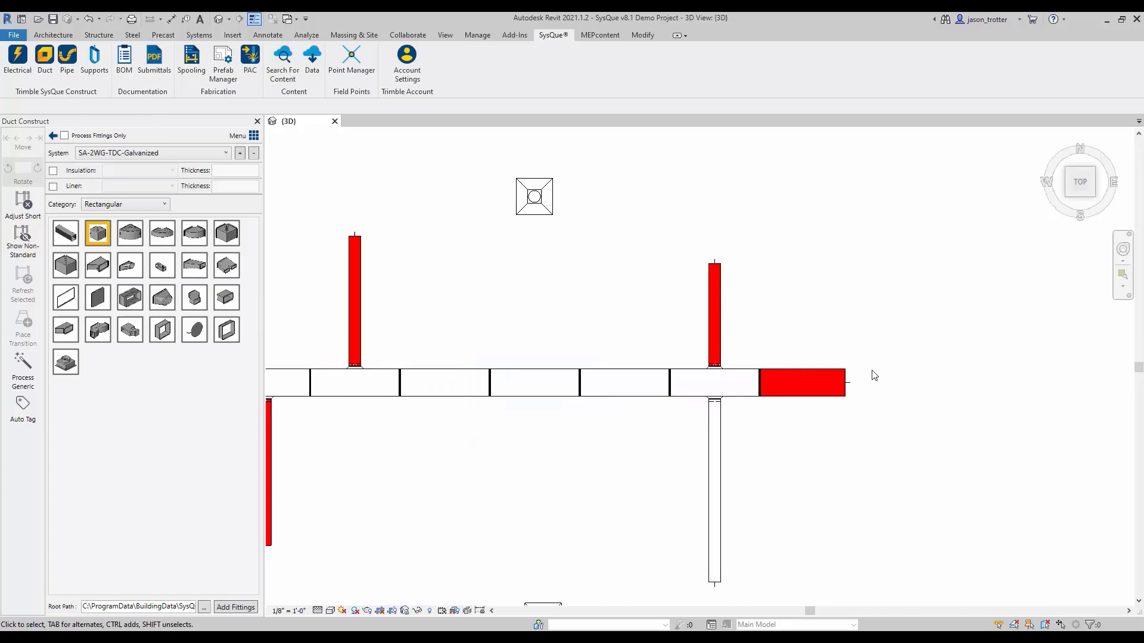
{"action": "scroll", "coordinate": [431, 426], "scroll_direction": "down", "scroll_amount": 3}
{"action": "scroll", "coordinate": [431, 426], "scroll_direction": "up", "scroll_amount": 3}
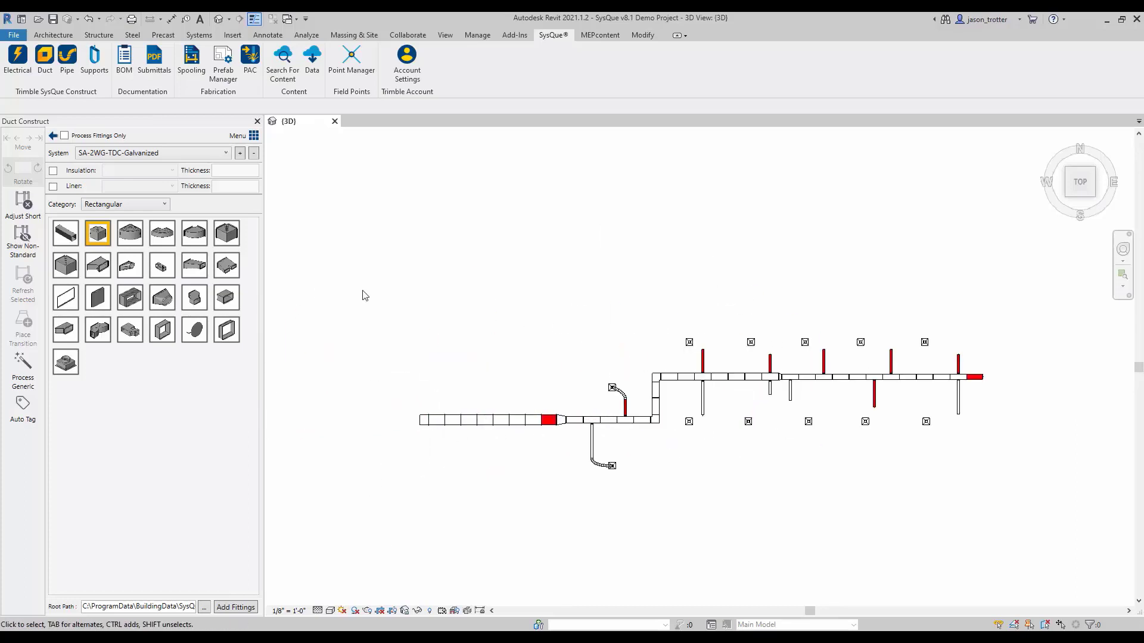
Draw a rectangular duct with a vertical leg then a horizontal leg above the existing run's left end.
{"action": "left_click", "coordinate": [66, 238]}
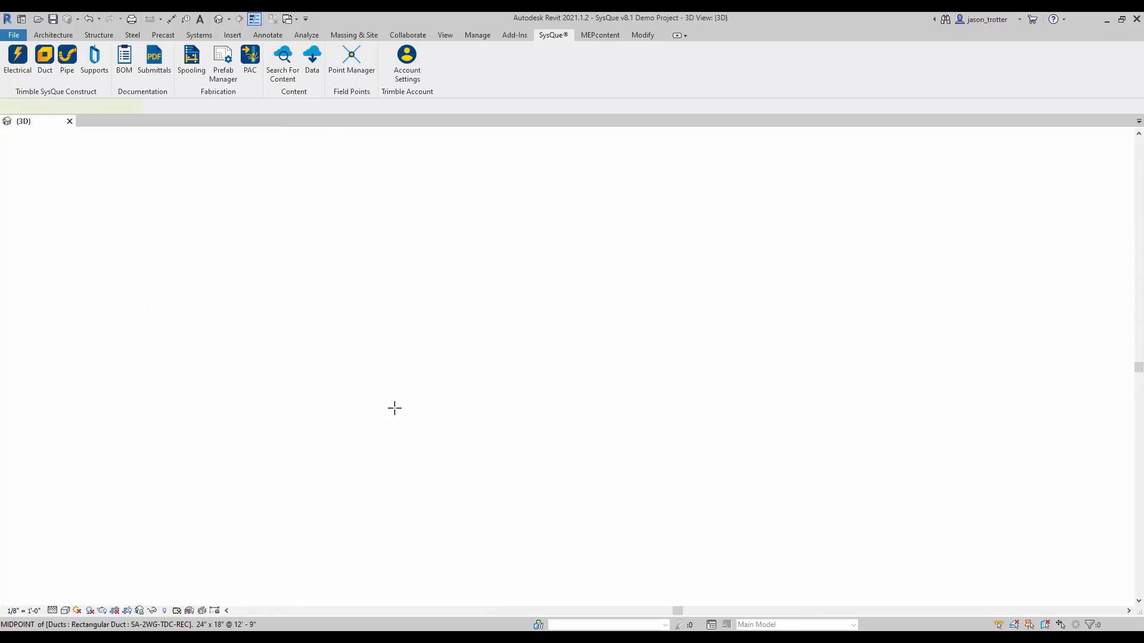
{"action": "left_click", "coordinate": [161, 383]}
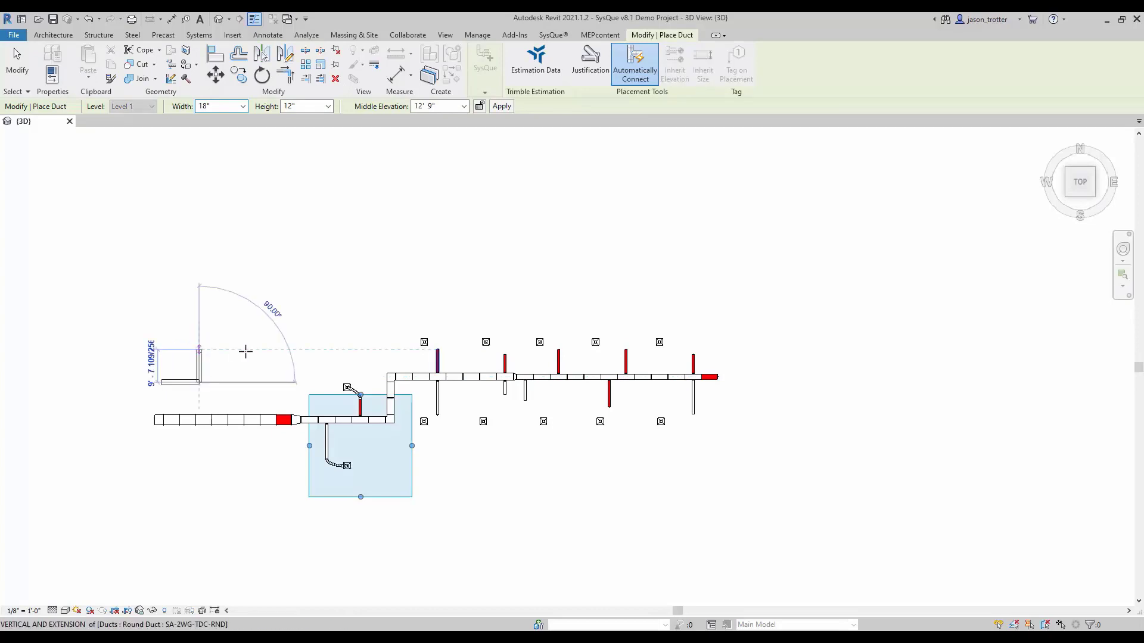
{"action": "left_click", "coordinate": [245, 352]}
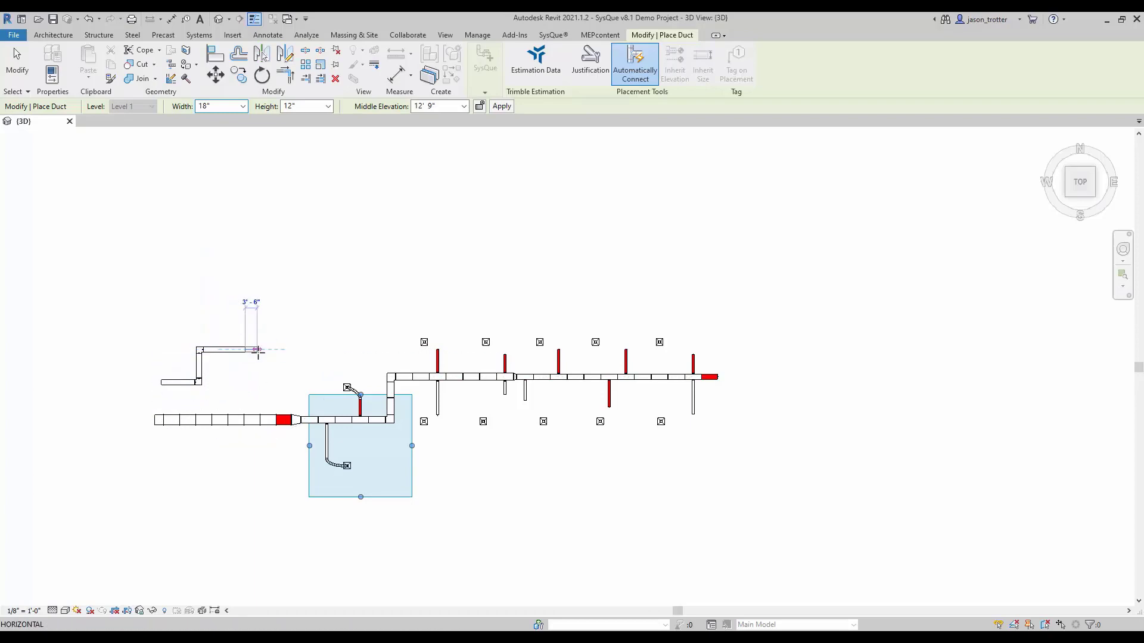
{"action": "key", "text": "Escape"}
{"action": "key", "text": "Escape"}
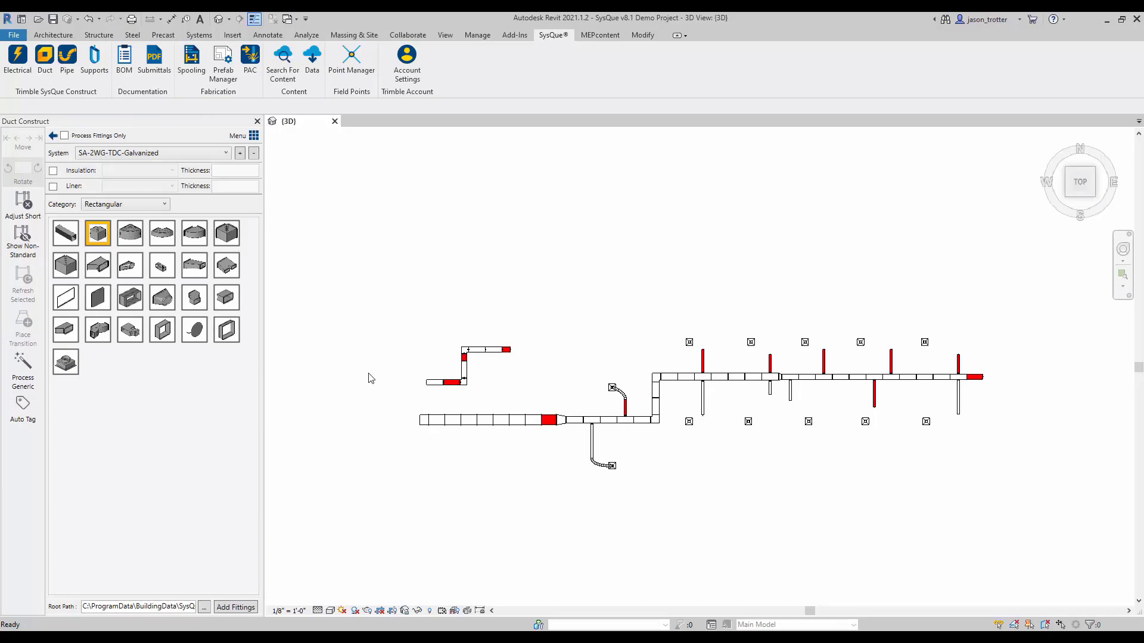
{"action": "scroll", "coordinate": [506, 367], "scroll_direction": "up", "scroll_amount": 5}
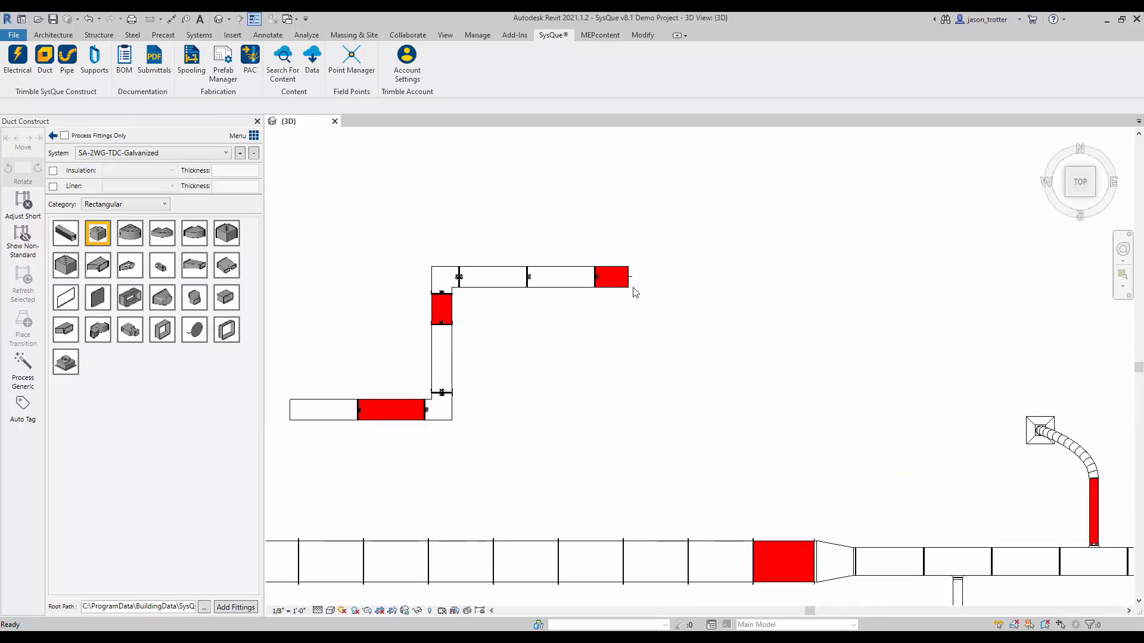
{"action": "scroll", "coordinate": [336, 426], "scroll_direction": "up", "scroll_amount": 5}
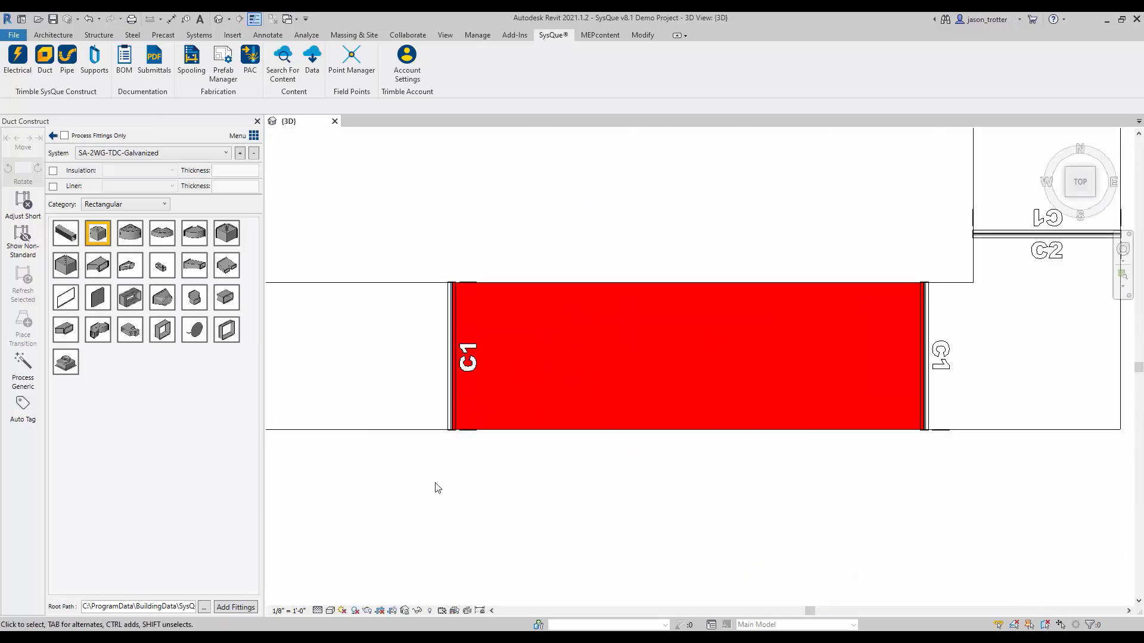
{"action": "scroll", "coordinate": [452, 476], "scroll_direction": "down", "scroll_amount": 3}
{"action": "scroll", "coordinate": [442, 467], "scroll_direction": "up", "scroll_amount": 3}
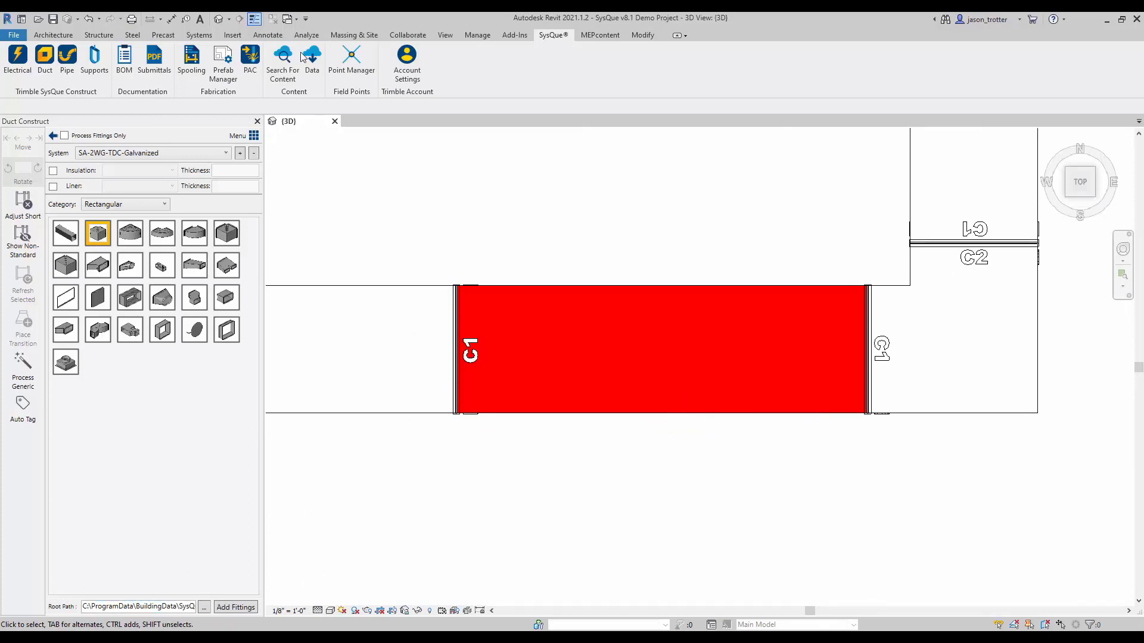
Show the Project Browser panel from the User Interface list.
{"action": "left_click", "coordinate": [445, 34]}
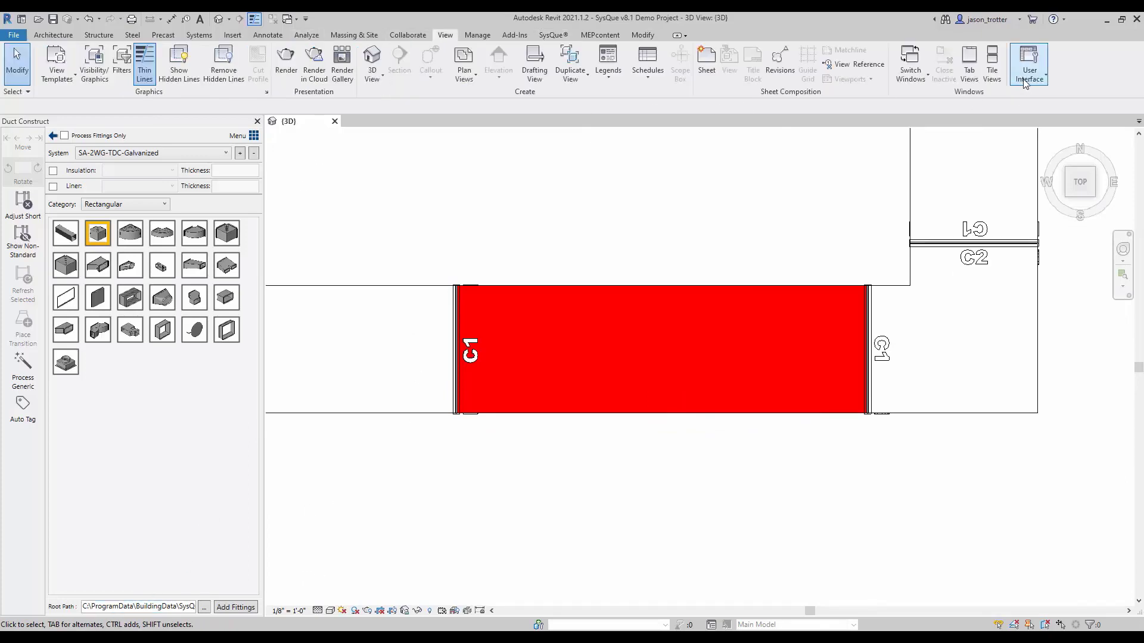
{"action": "left_click", "coordinate": [1029, 66]}
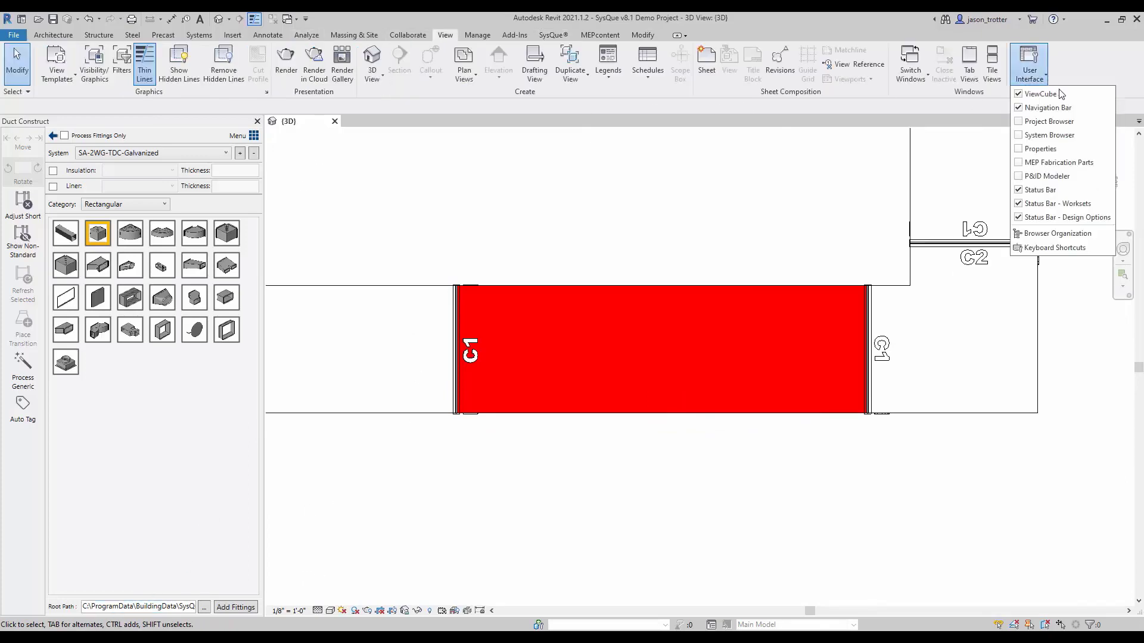
{"action": "left_click", "coordinate": [1020, 121]}
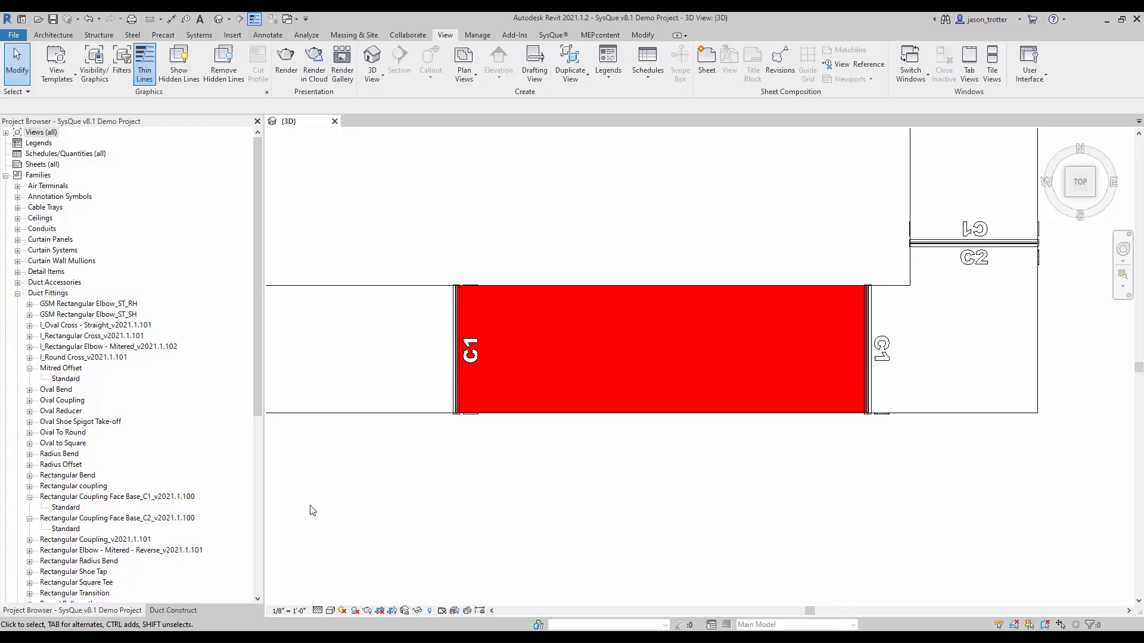
Select all Face Base_C2 Standard coupling instances visible in the view.
{"action": "right_click", "coordinate": [145, 499]}
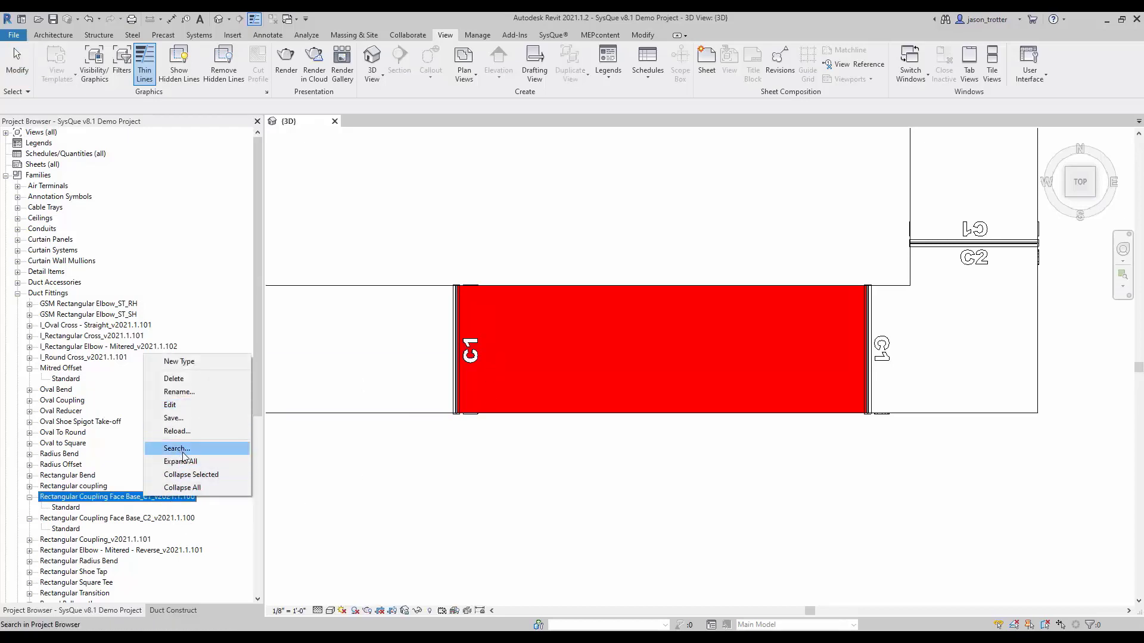
{"action": "left_click", "coordinate": [83, 507]}
{"action": "right_click", "coordinate": [81, 508]}
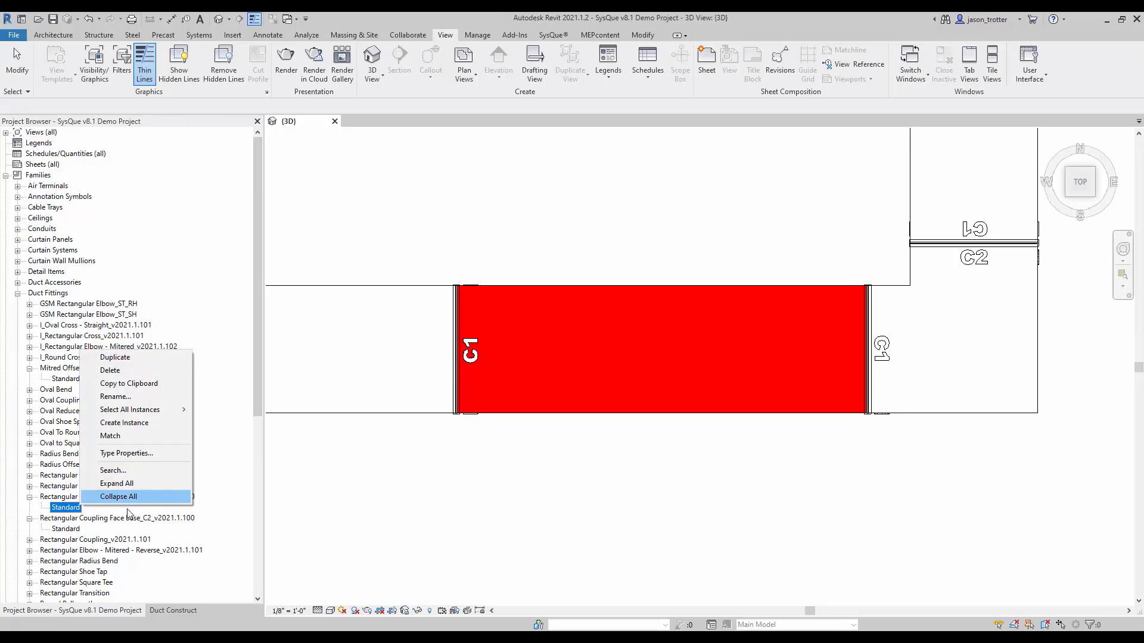
{"action": "left_click", "coordinate": [76, 529]}
{"action": "right_click", "coordinate": [76, 529]}
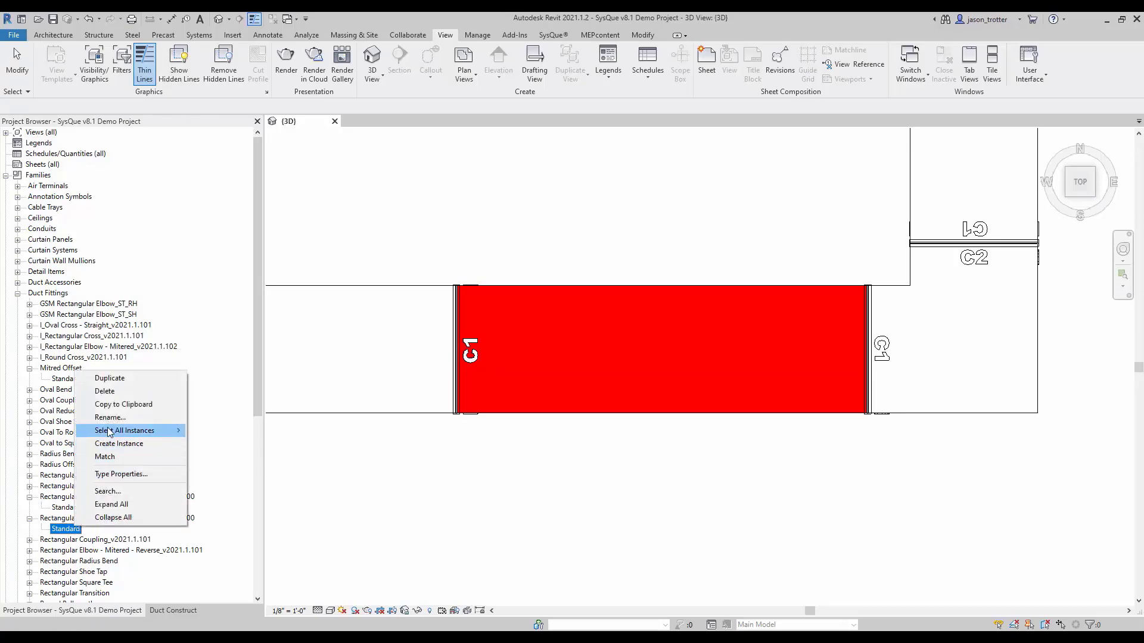
{"action": "mouse_move", "coordinate": [109, 432]}
{"action": "left_click", "coordinate": [223, 435]}
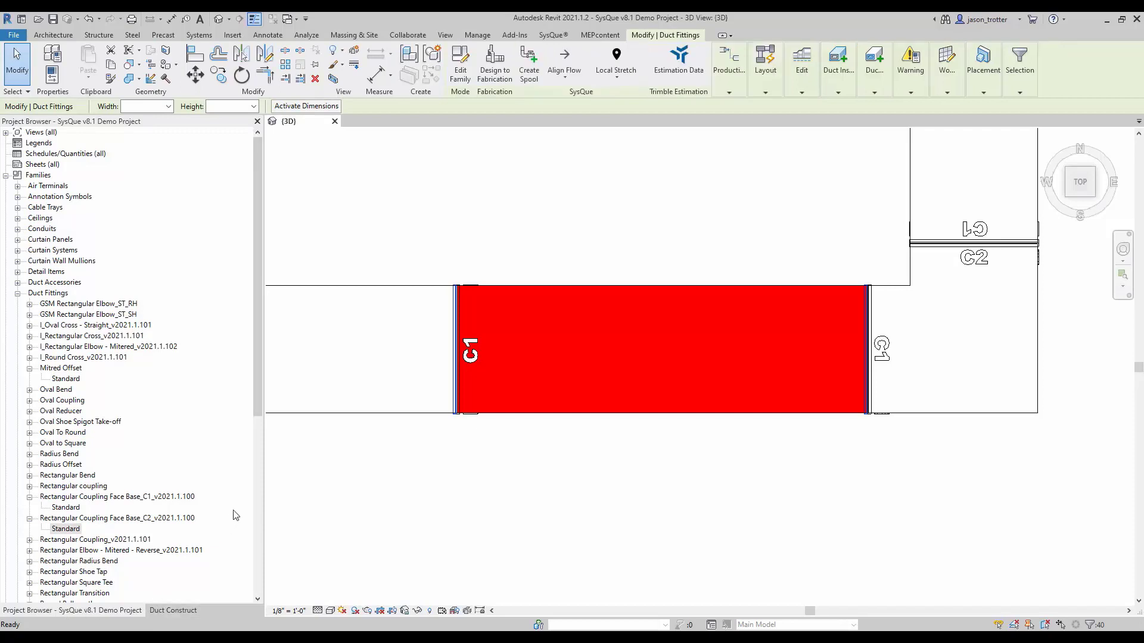
Enable Connector ID in Properties for the 40 selected couplings, then deselect.
{"action": "key", "text": "ctrl+1"}
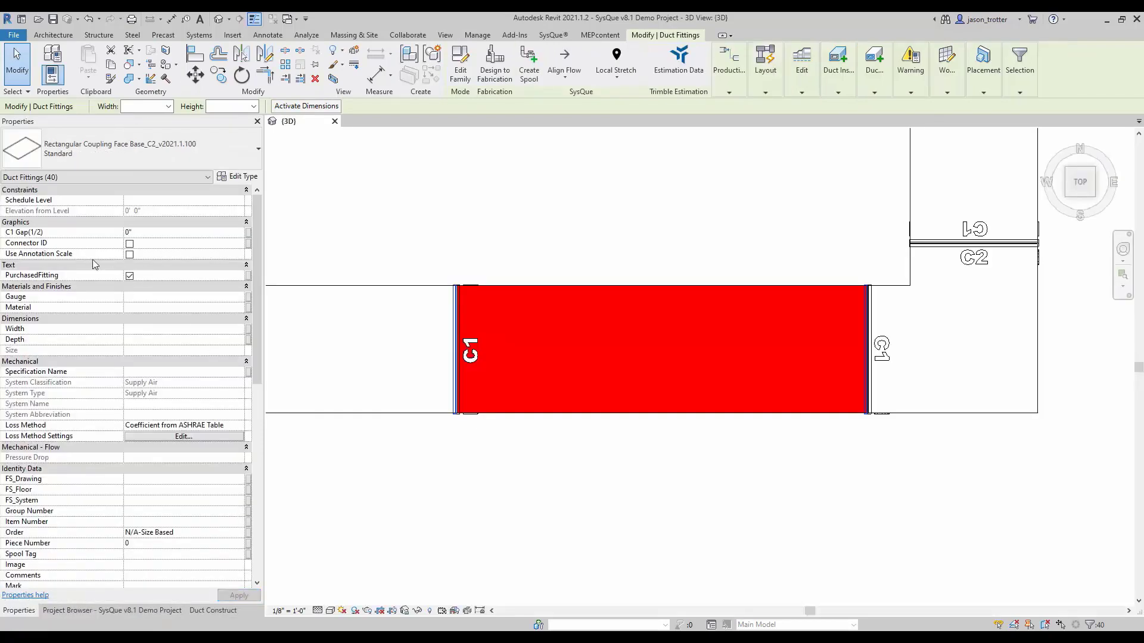
{"action": "left_click", "coordinate": [130, 245]}
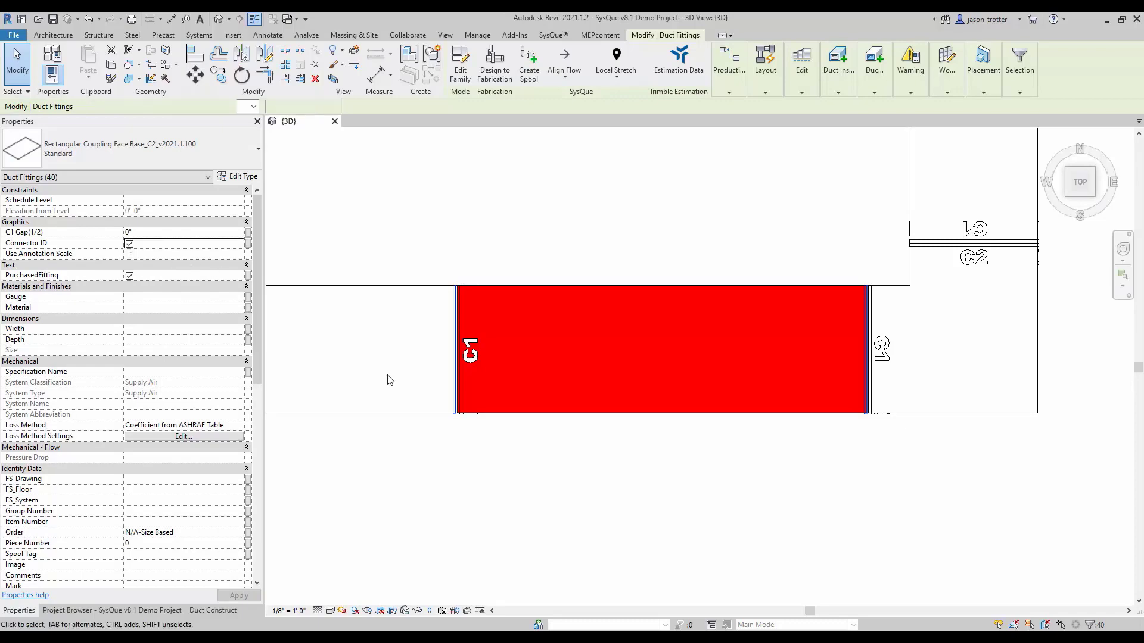
{"action": "left_click", "coordinate": [688, 512]}
{"action": "scroll", "coordinate": [679, 495], "scroll_direction": "down", "scroll_amount": 4}
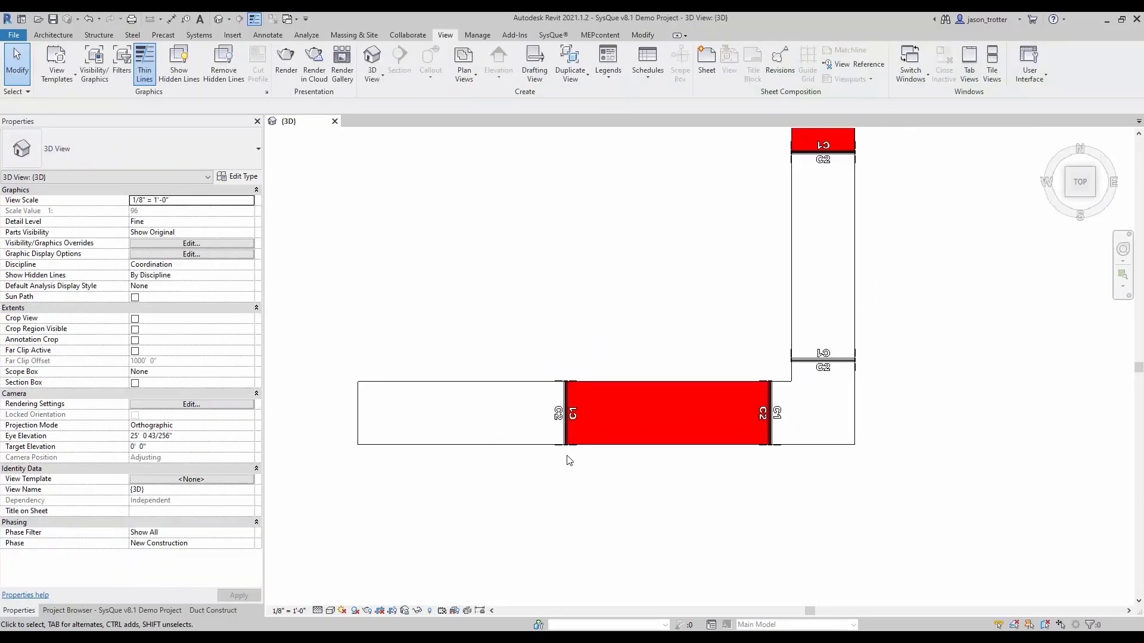
{"action": "scroll", "coordinate": [390, 539], "scroll_direction": "down", "scroll_amount": 1}
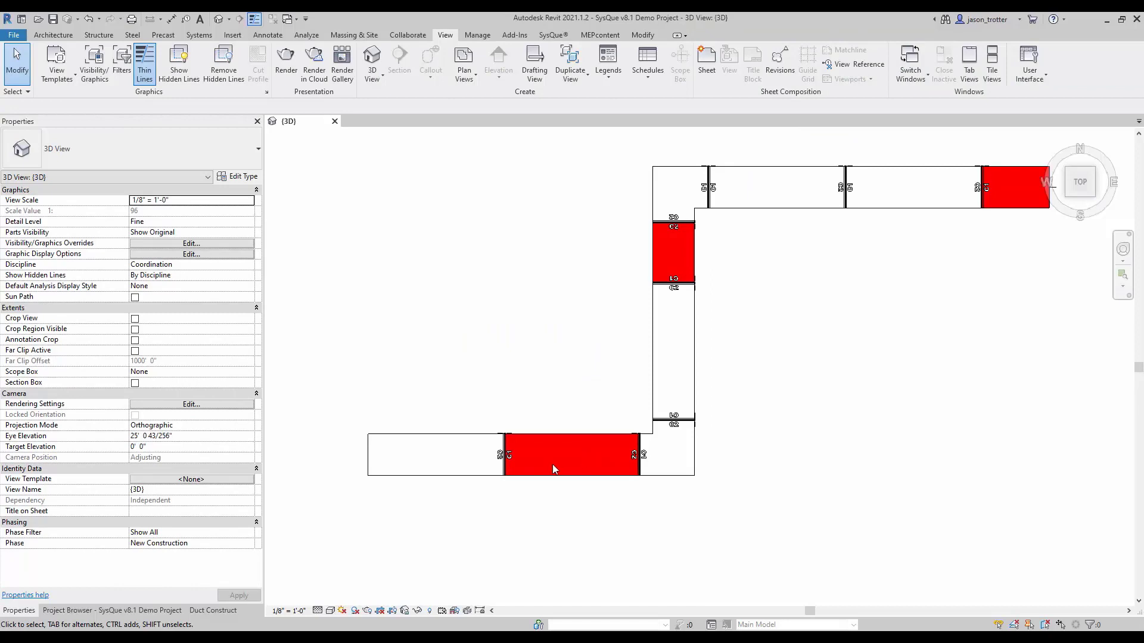
{"action": "scroll", "coordinate": [337, 472], "scroll_direction": "down", "scroll_amount": 2}
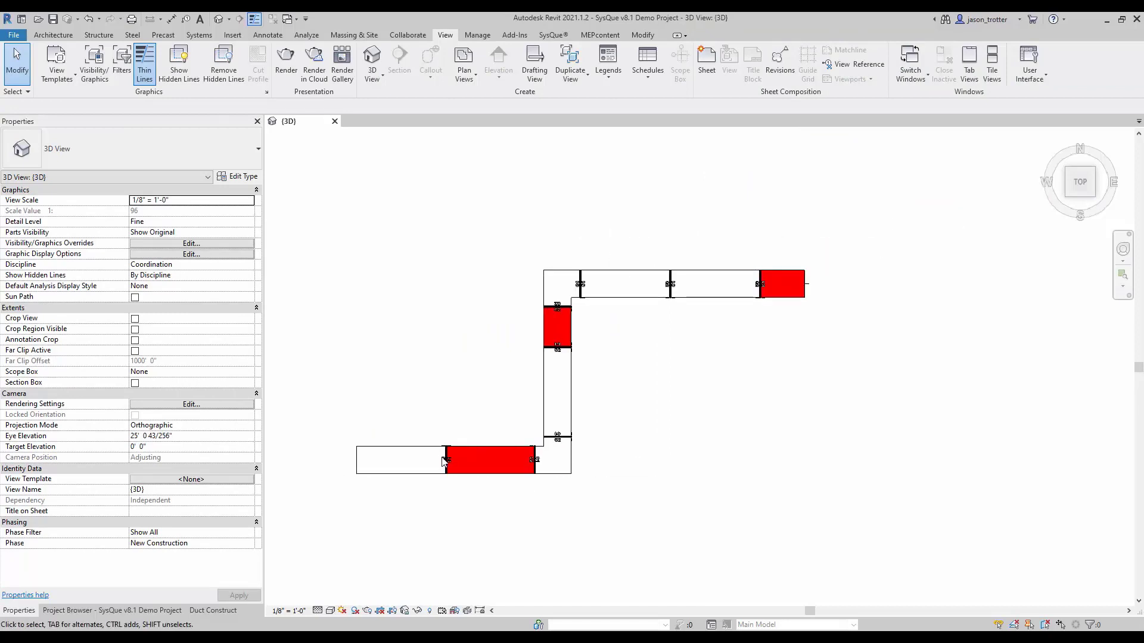
{"action": "scroll", "coordinate": [444, 463], "scroll_direction": "up", "scroll_amount": 3}
{"action": "scroll", "coordinate": [443, 463], "scroll_direction": "up", "scroll_amount": 3}
{"action": "scroll", "coordinate": [421, 411], "scroll_direction": "down", "scroll_amount": 2}
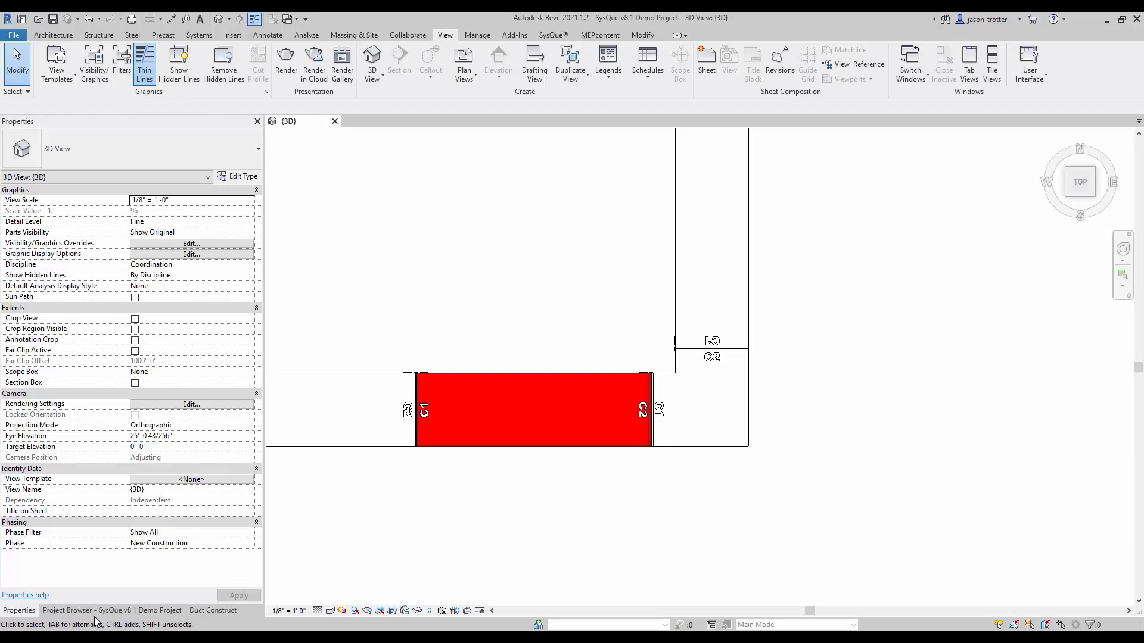
{"action": "scroll", "coordinate": [457, 529], "scroll_direction": "down", "scroll_amount": 3}
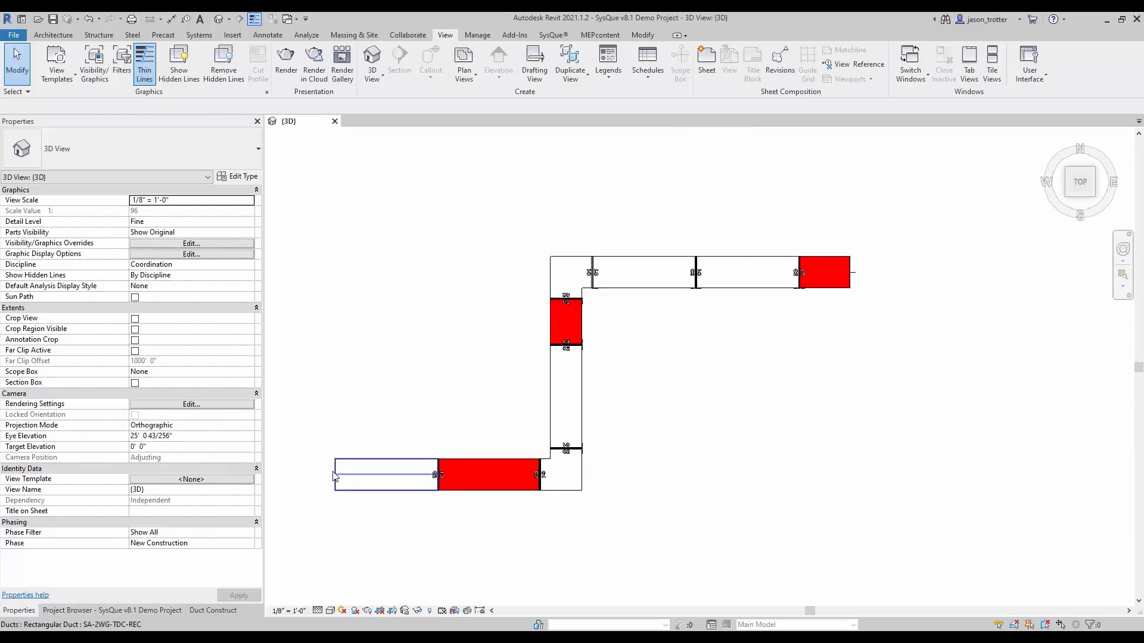
{"action": "scroll", "coordinate": [398, 480], "scroll_direction": "up", "scroll_amount": 3}
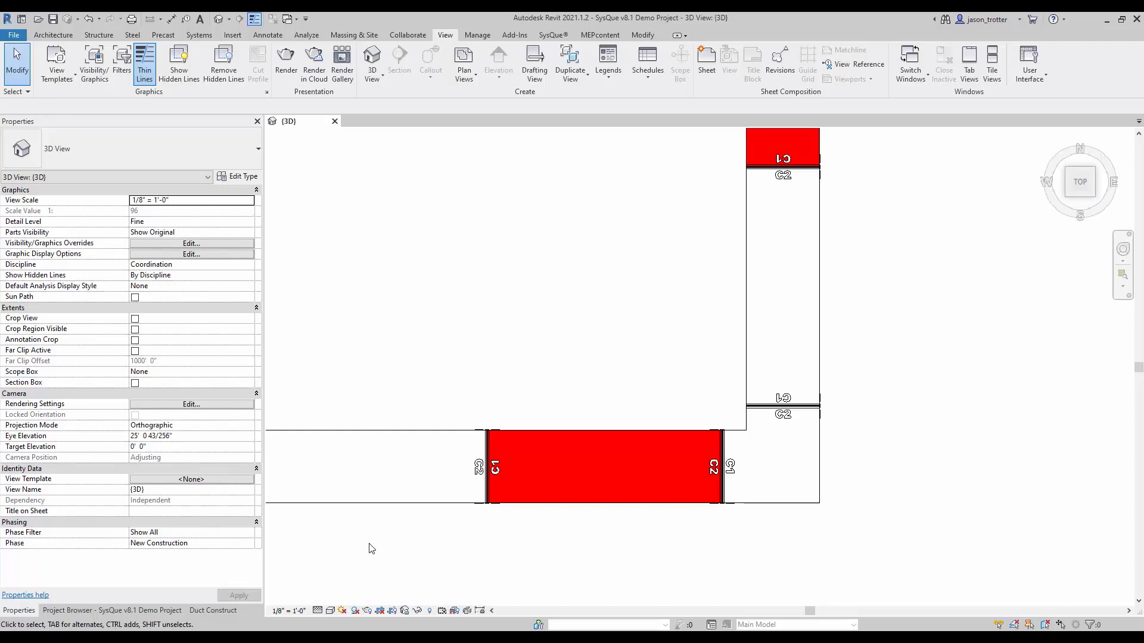
{"action": "scroll", "coordinate": [371, 549], "scroll_direction": "down", "scroll_amount": 3}
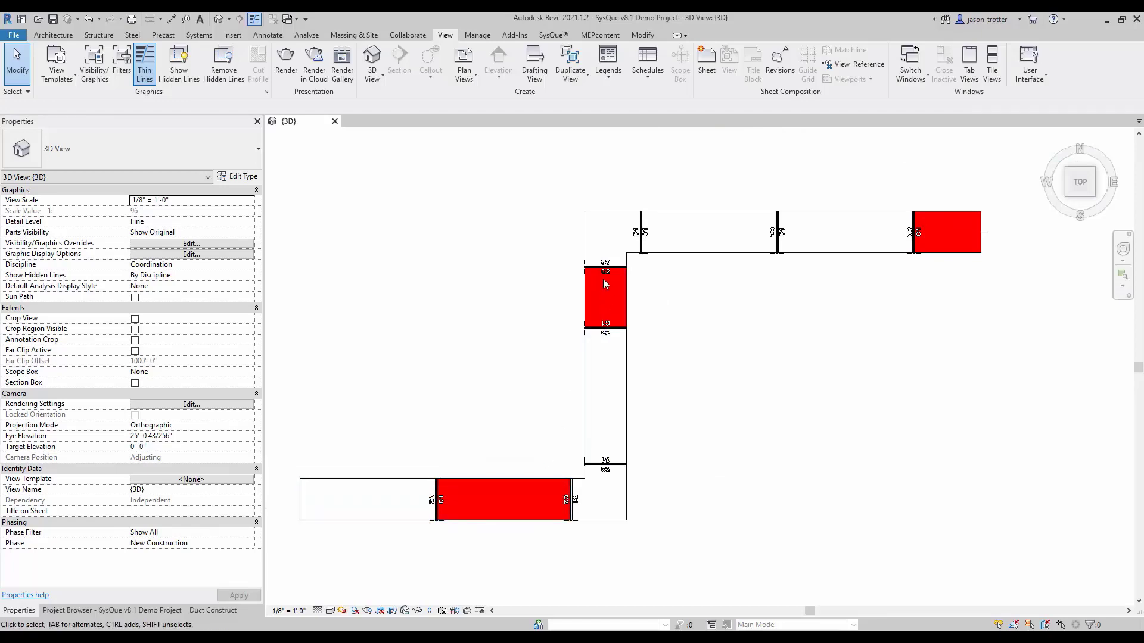
{"action": "scroll", "coordinate": [621, 208], "scroll_direction": "up", "scroll_amount": 2}
{"action": "scroll", "coordinate": [613, 214], "scroll_direction": "up", "scroll_amount": 1}
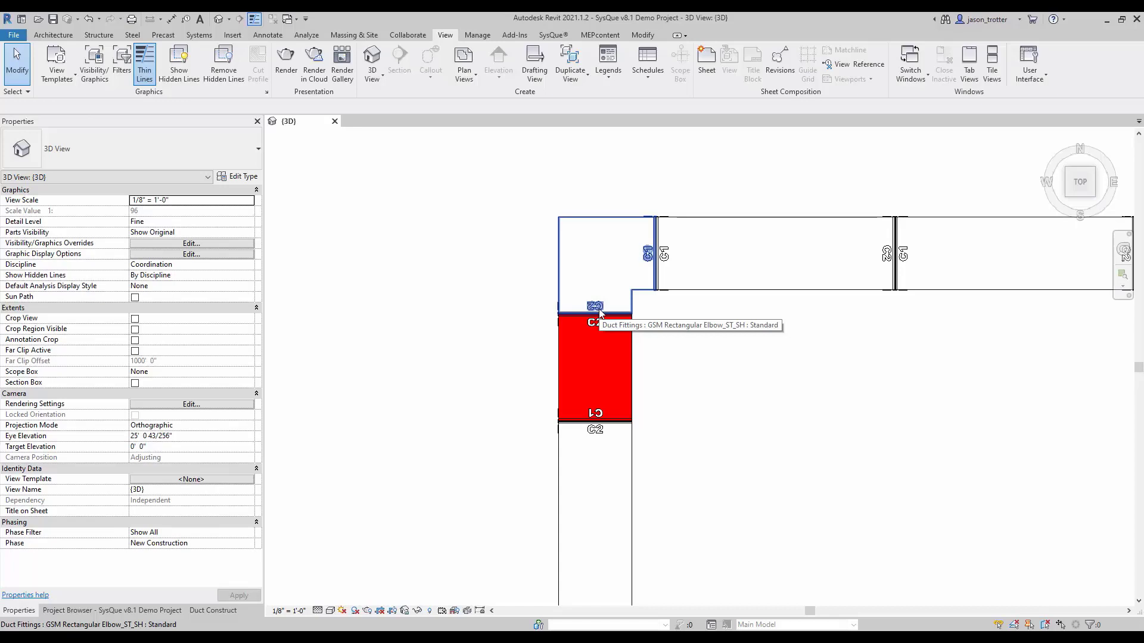
{"action": "scroll", "coordinate": [396, 298], "scroll_direction": "down", "scroll_amount": 4}
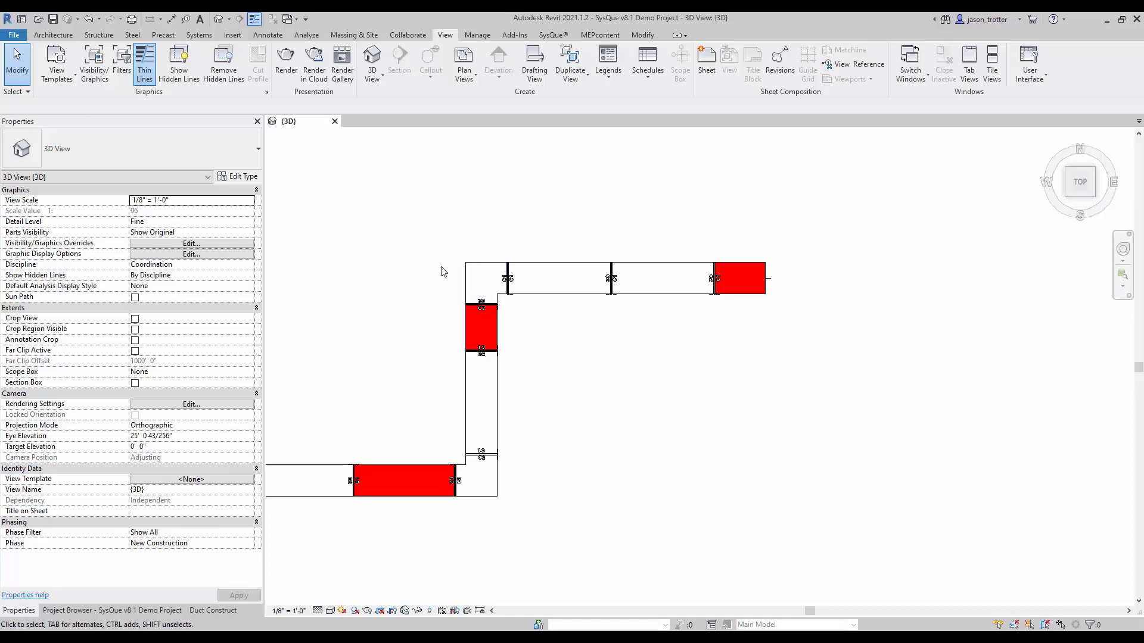
{"action": "scroll", "coordinate": [755, 388], "scroll_direction": "down", "scroll_amount": 2}
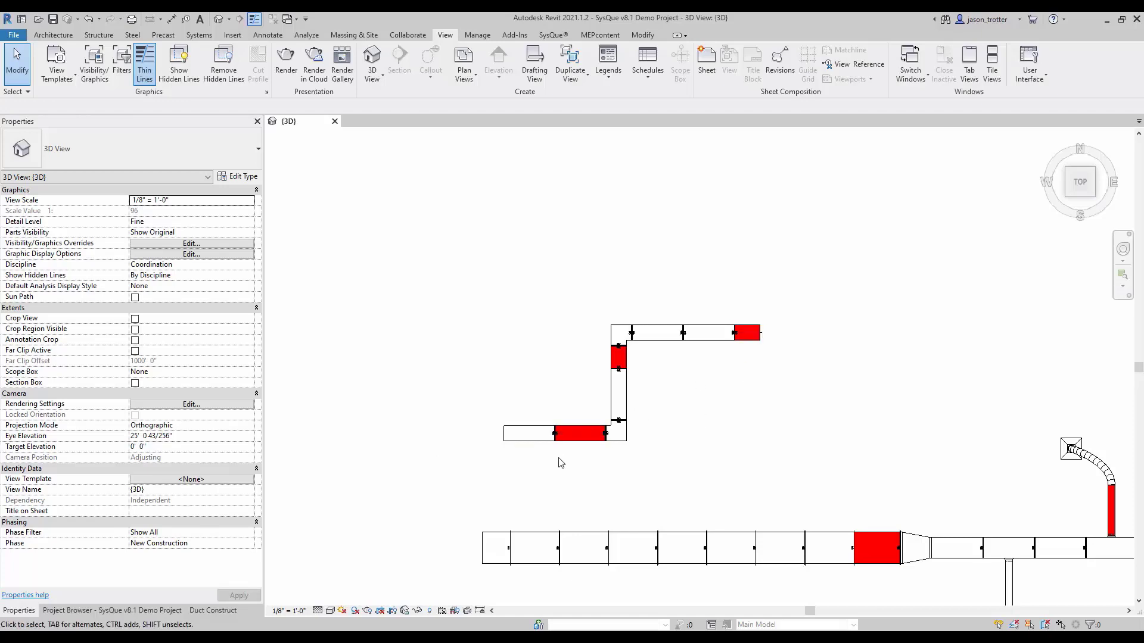
{"action": "scroll", "coordinate": [560, 464], "scroll_direction": "up", "scroll_amount": 3}
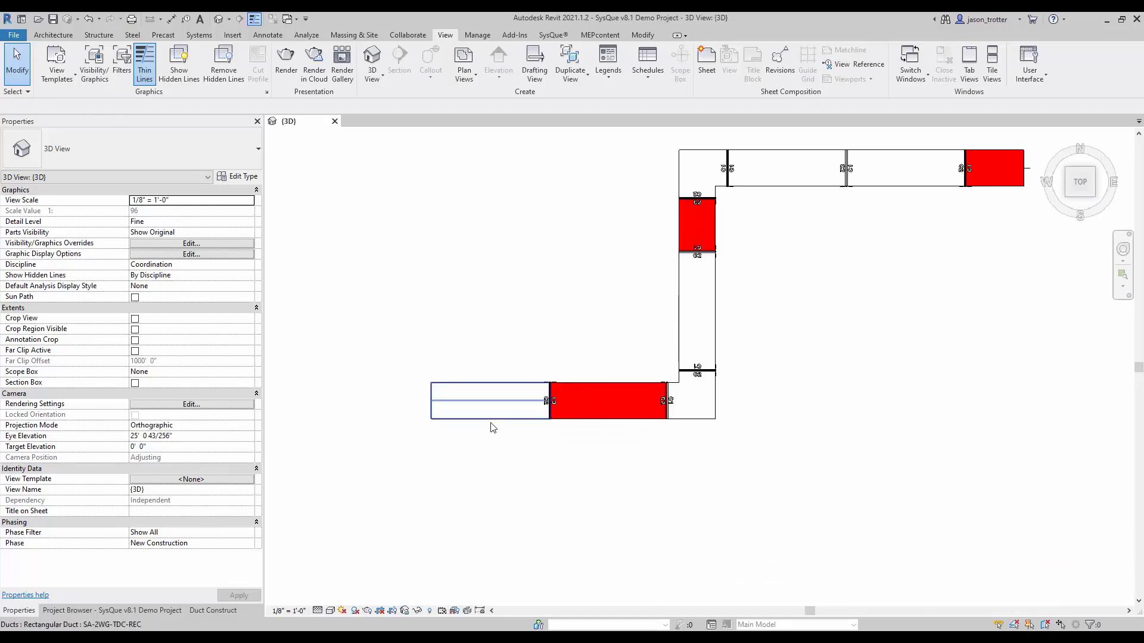
{"action": "left_click", "coordinate": [331, 611]}
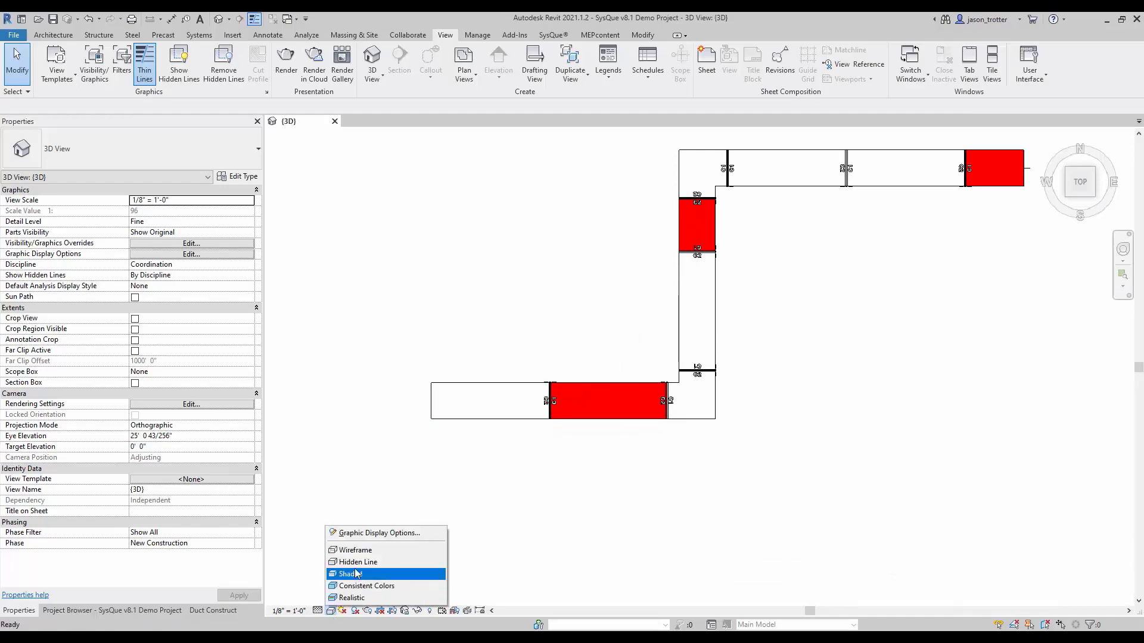
{"action": "left_click", "coordinate": [358, 573]}
{"action": "scroll", "coordinate": [440, 410], "scroll_direction": "up", "scroll_amount": 5}
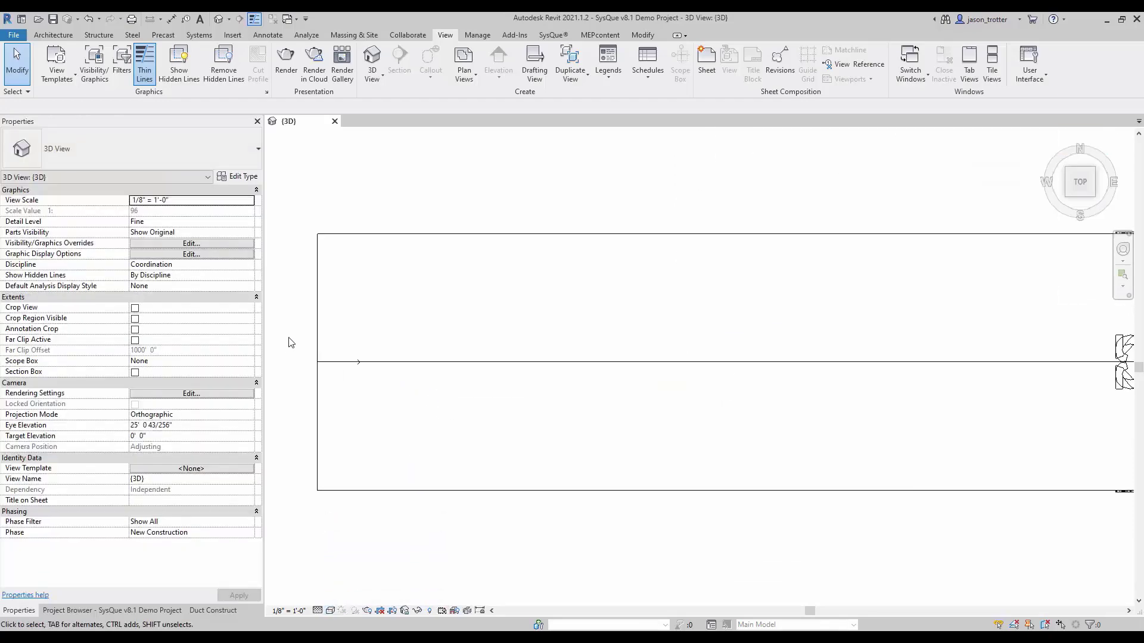
{"action": "left_click_drag", "start_coordinate": [290, 332], "coordinate": [388, 400]}
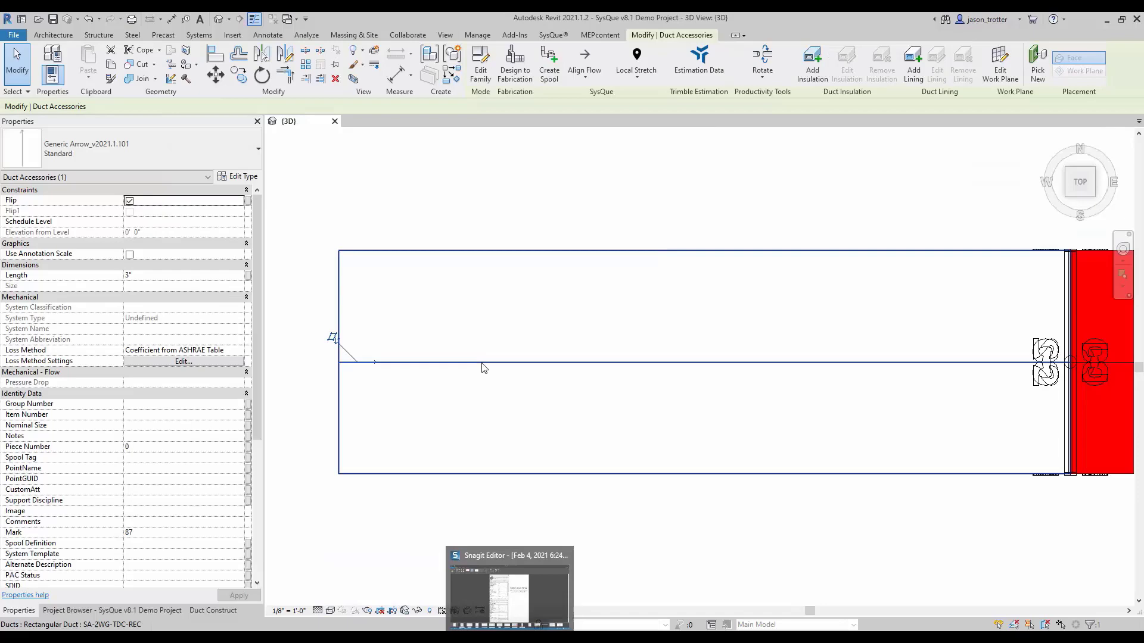
{"action": "scroll", "coordinate": [484, 368], "scroll_direction": "down", "scroll_amount": 3}
{"action": "left_click", "coordinate": [331, 611]}
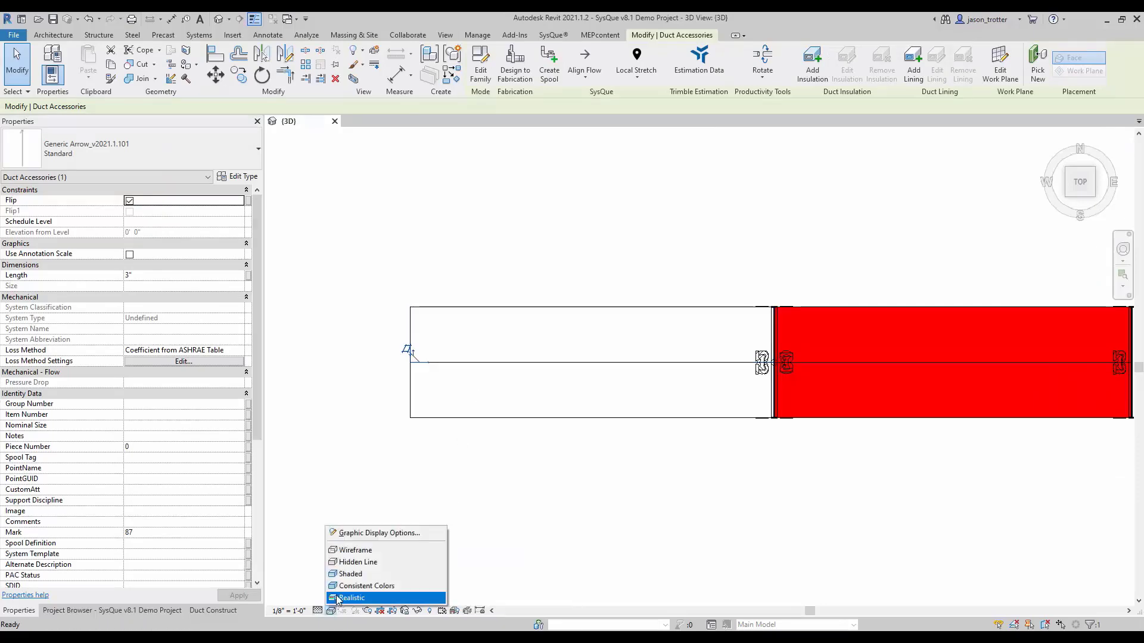
{"action": "left_click", "coordinate": [338, 562]}
{"action": "left_click", "coordinate": [364, 424]}
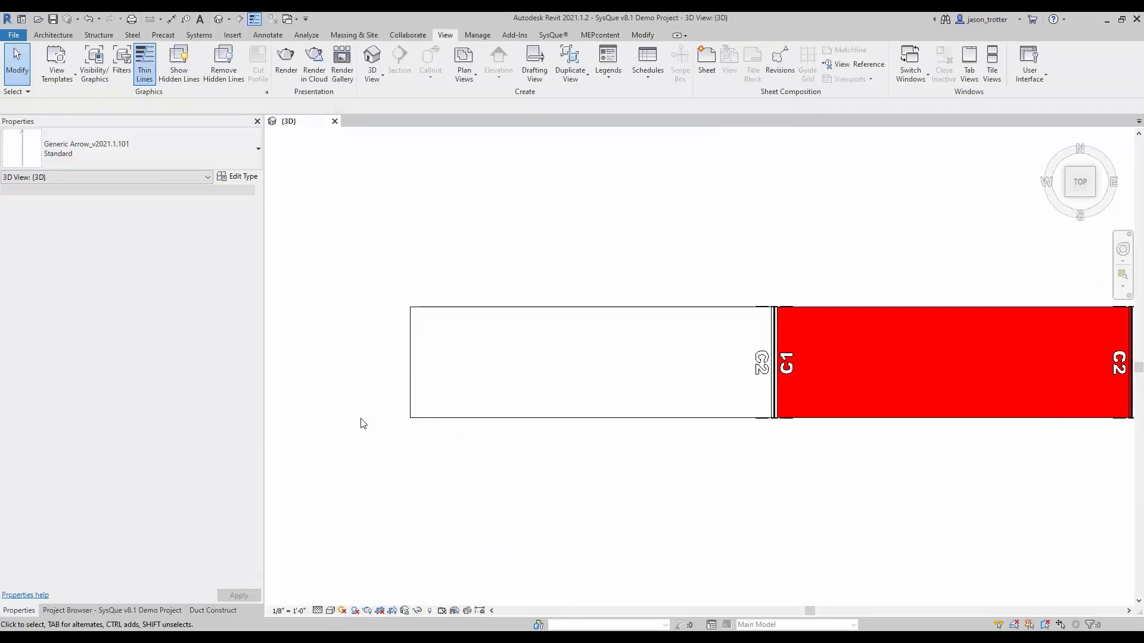
{"action": "scroll", "coordinate": [364, 424], "scroll_direction": "down", "scroll_amount": 2}
{"action": "scroll", "coordinate": [331, 472], "scroll_direction": "down", "scroll_amount": 2}
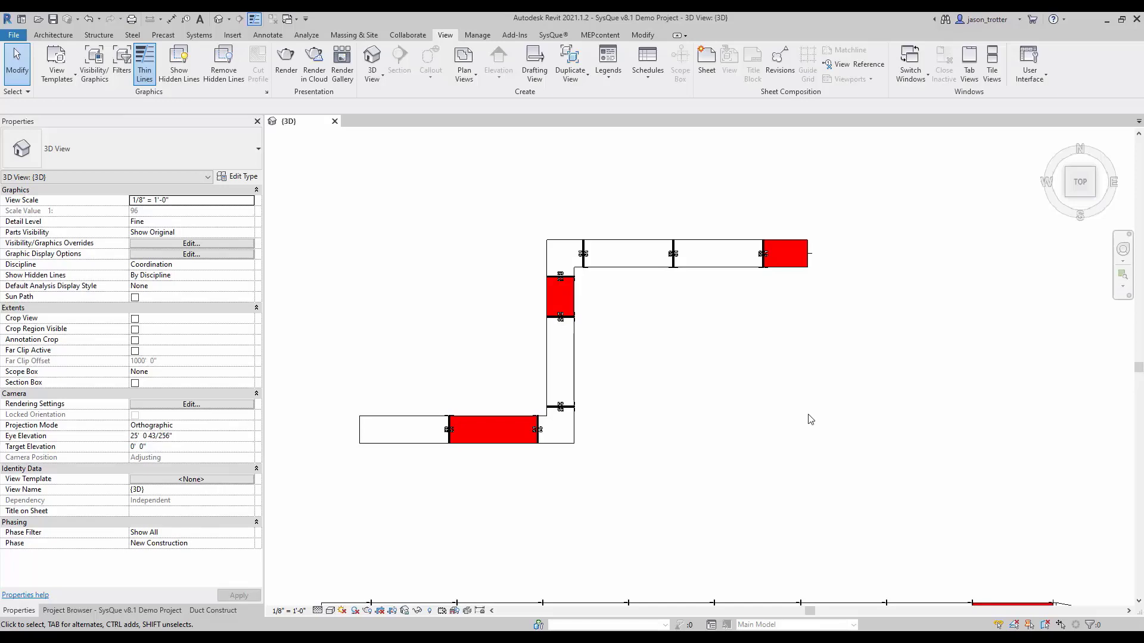
{"action": "scroll", "coordinate": [625, 423], "scroll_direction": "down", "scroll_amount": 4}
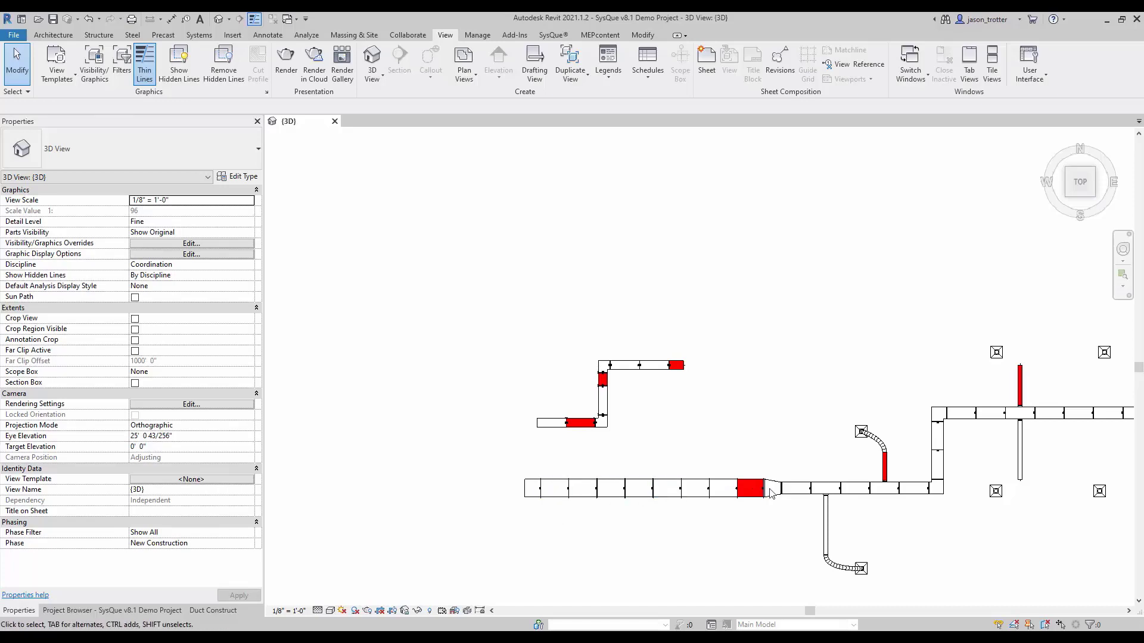
{"action": "scroll", "coordinate": [439, 486], "scroll_direction": "down", "scroll_amount": 2}
{"action": "scroll", "coordinate": [601, 507], "scroll_direction": "up", "scroll_amount": 2}
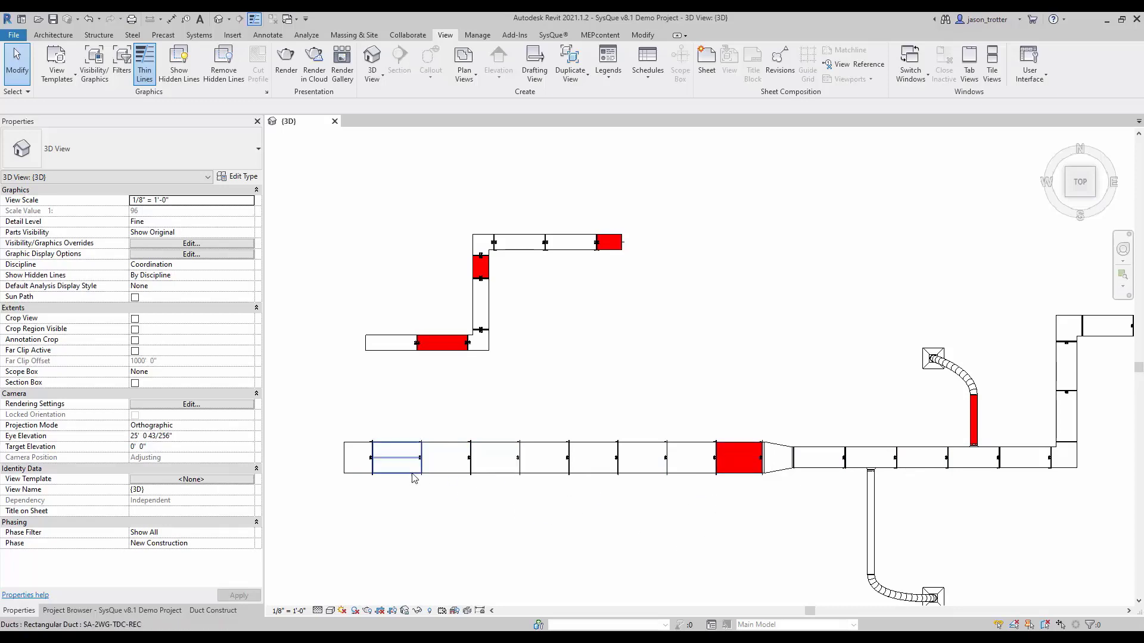
Set Duct Length to 65" on the second duct at the main run's left end.
{"action": "left_click", "coordinate": [431, 528]}
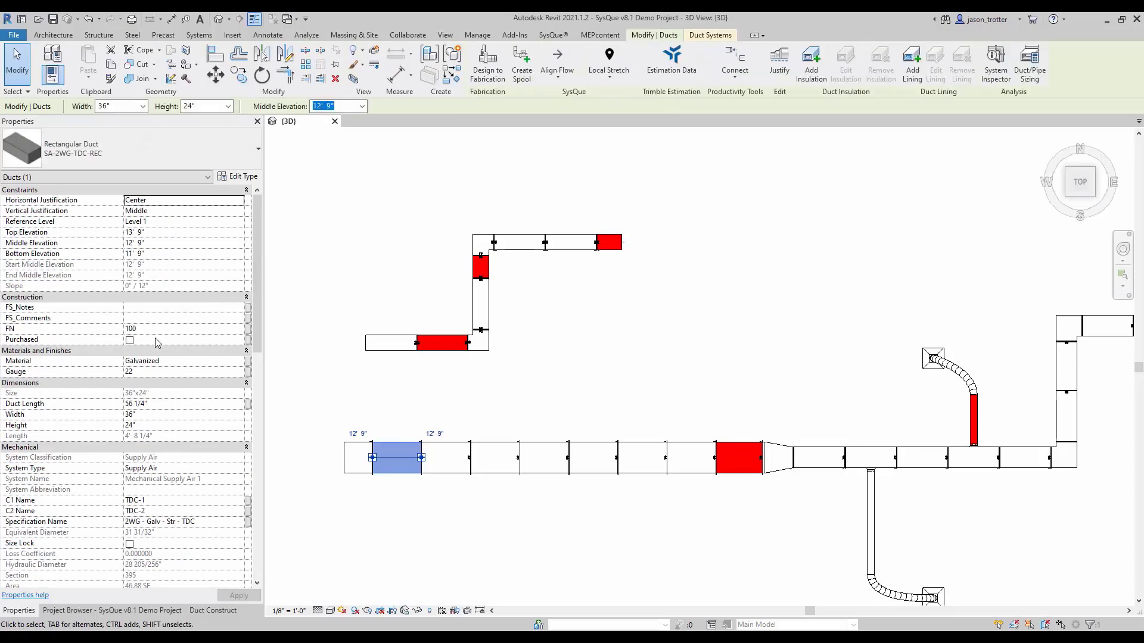
{"action": "left_click", "coordinate": [171, 404]}
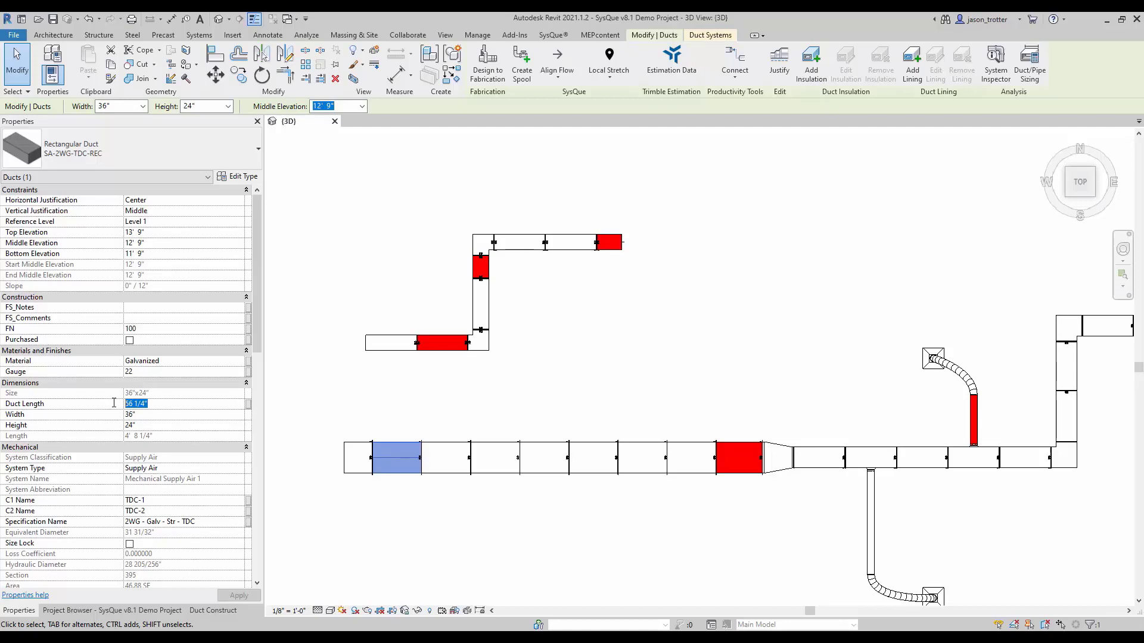
{"action": "type", "text": "65"}
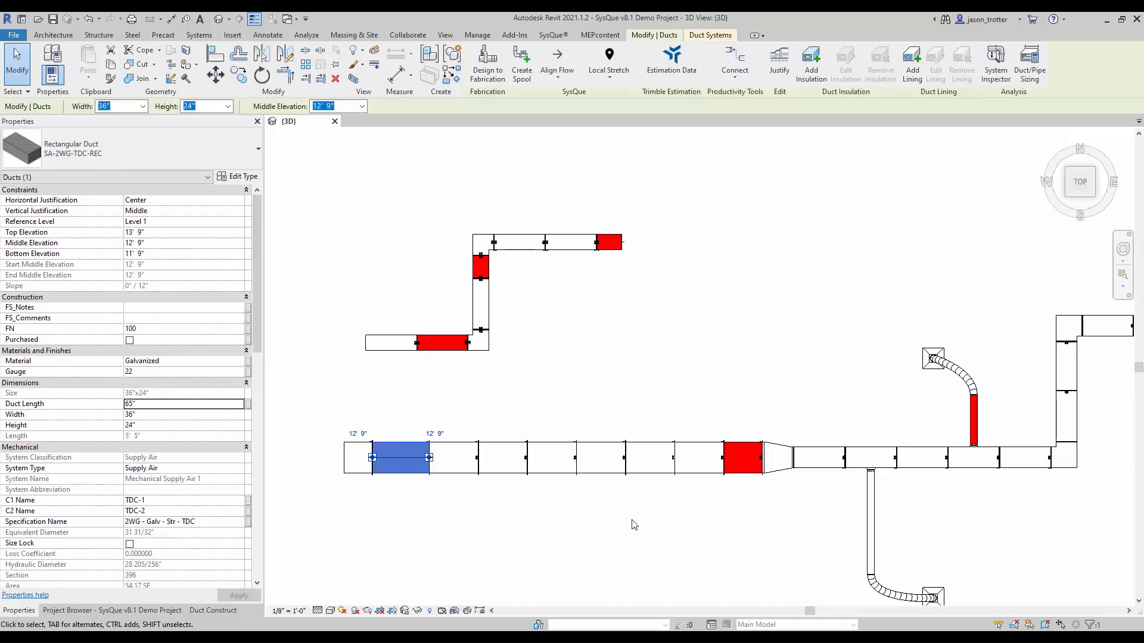
{"action": "key", "text": "Escape"}
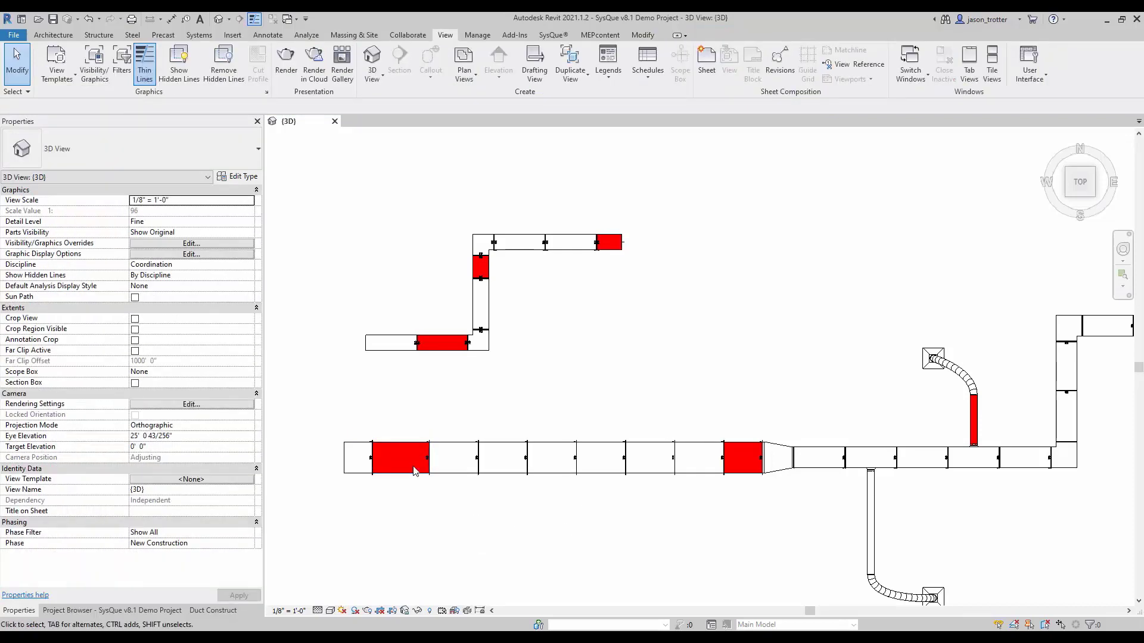
Check the resized 65" duct, then return to the Duct Construct palette's rectangular fittings.
{"action": "left_click", "coordinate": [417, 478]}
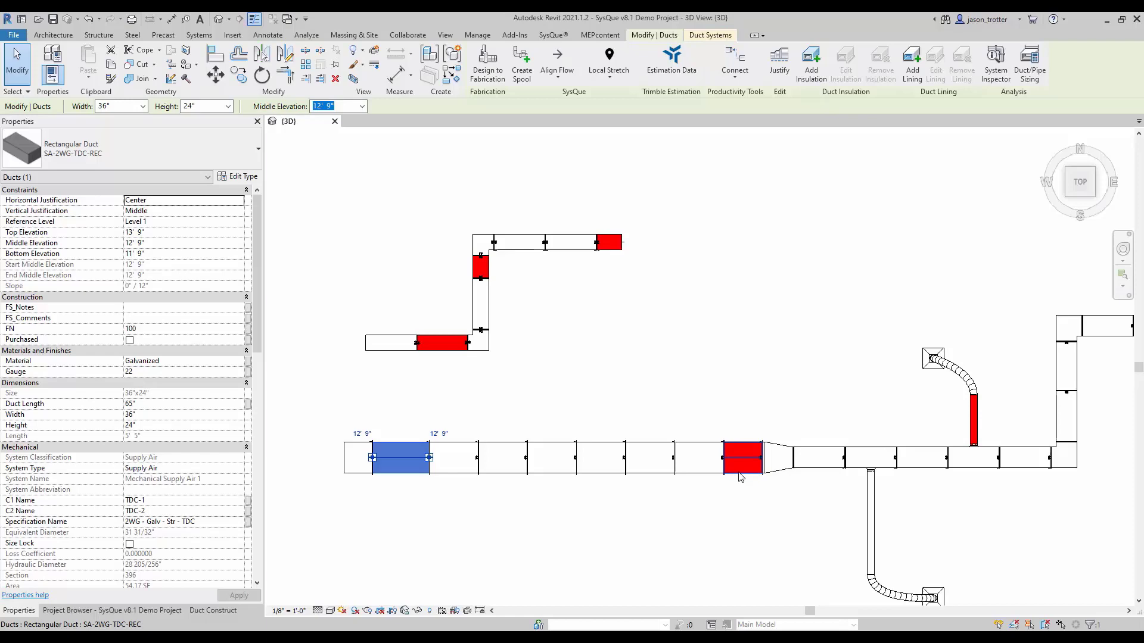
{"action": "left_click", "coordinate": [630, 353]}
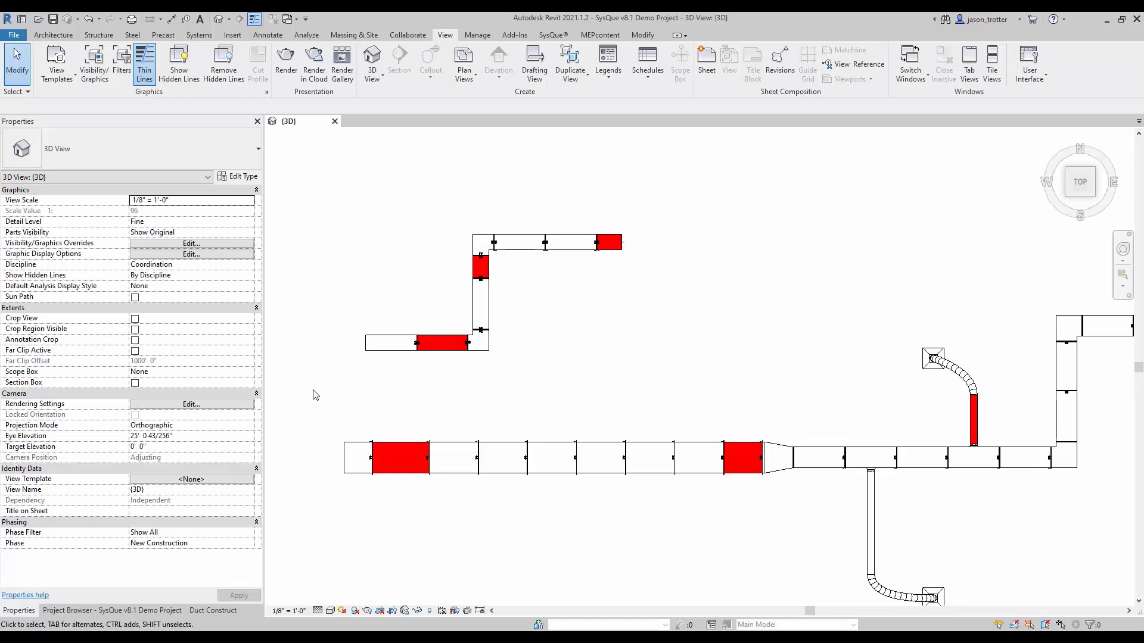
{"action": "scroll", "coordinate": [383, 254], "scroll_direction": "up", "scroll_amount": 2}
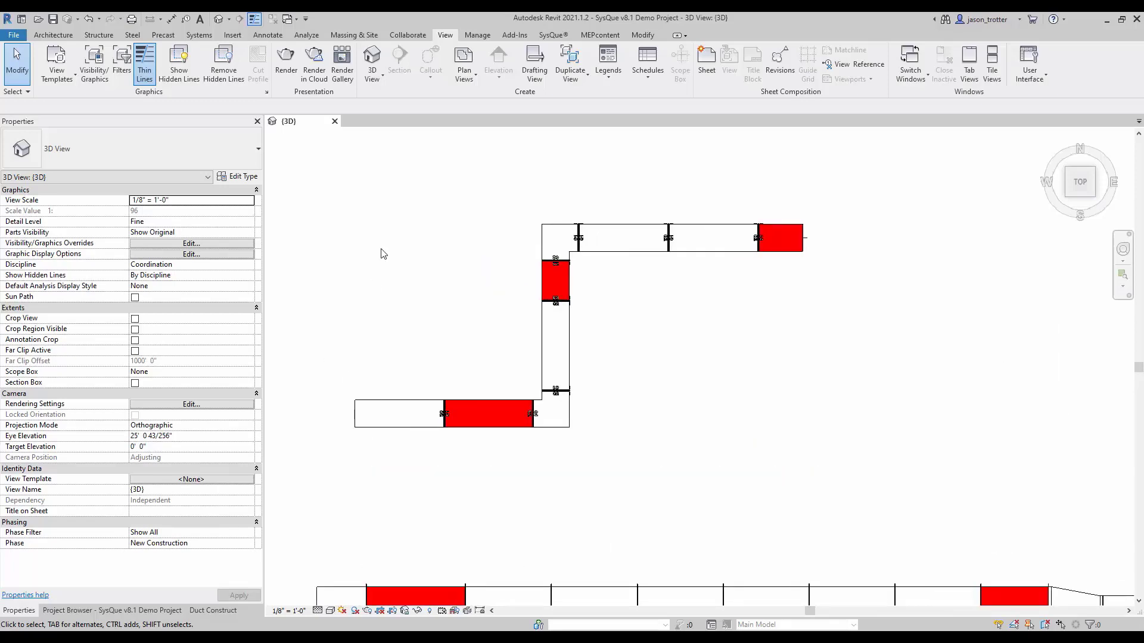
{"action": "scroll", "coordinate": [453, 447], "scroll_direction": "up", "scroll_amount": 2}
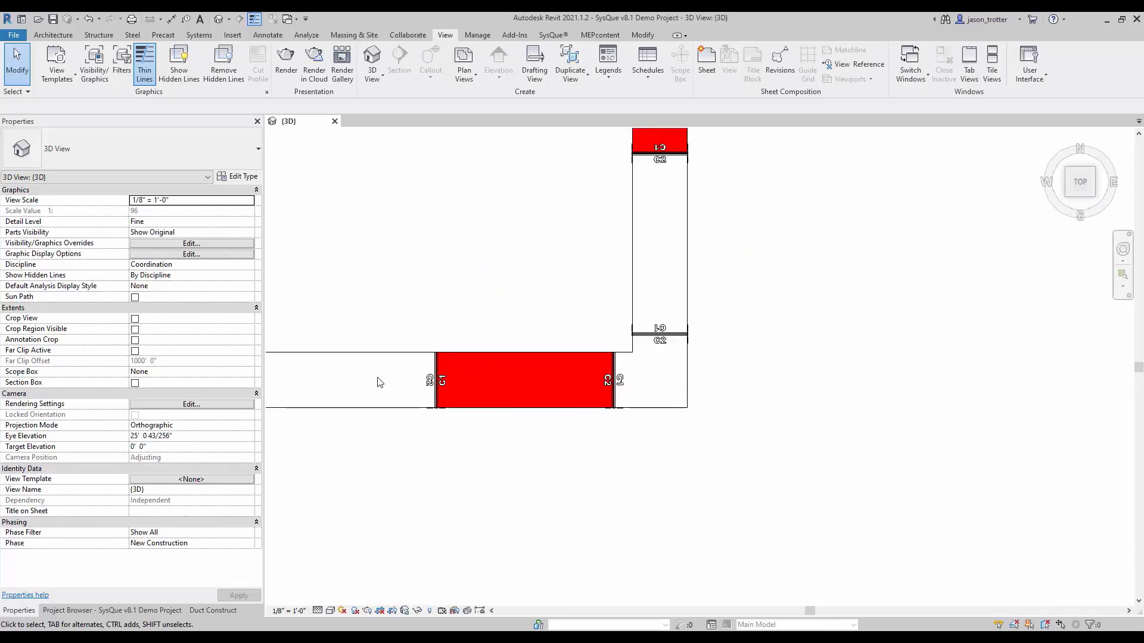
{"action": "scroll", "coordinate": [510, 447], "scroll_direction": "down", "scroll_amount": 2}
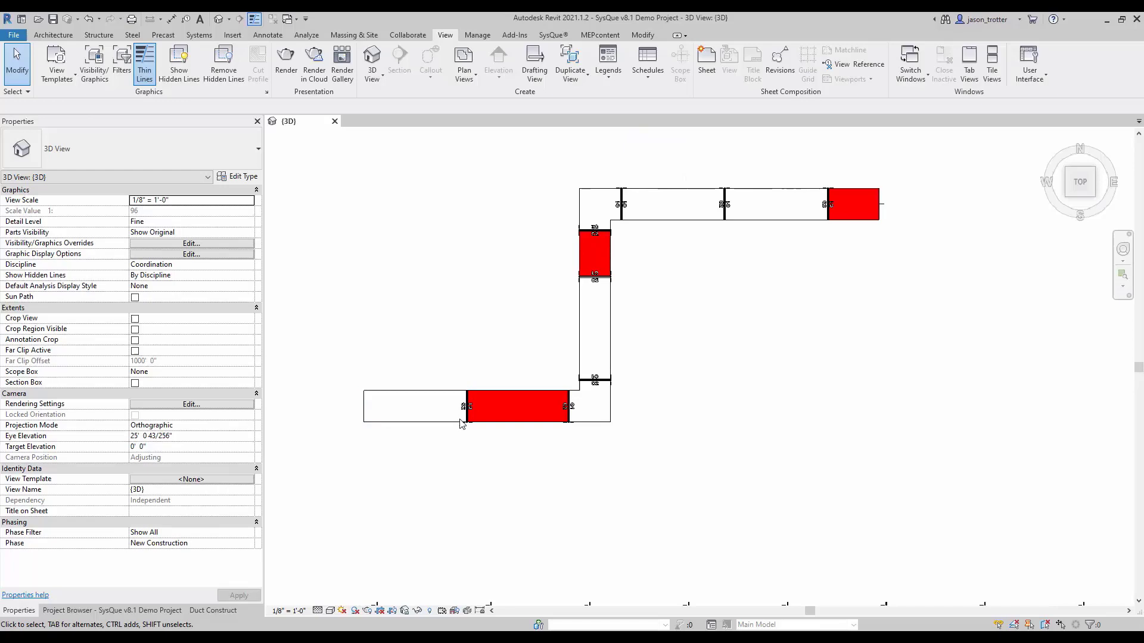
{"action": "scroll", "coordinate": [328, 430], "scroll_direction": "down", "scroll_amount": 1}
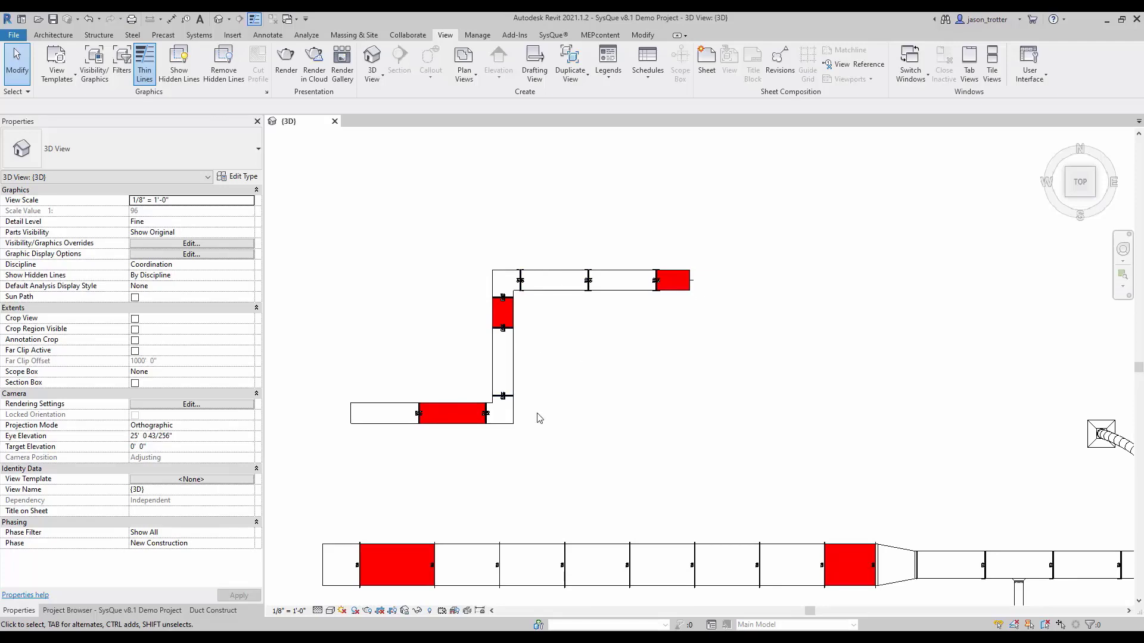
{"action": "left_click", "coordinate": [212, 610]}
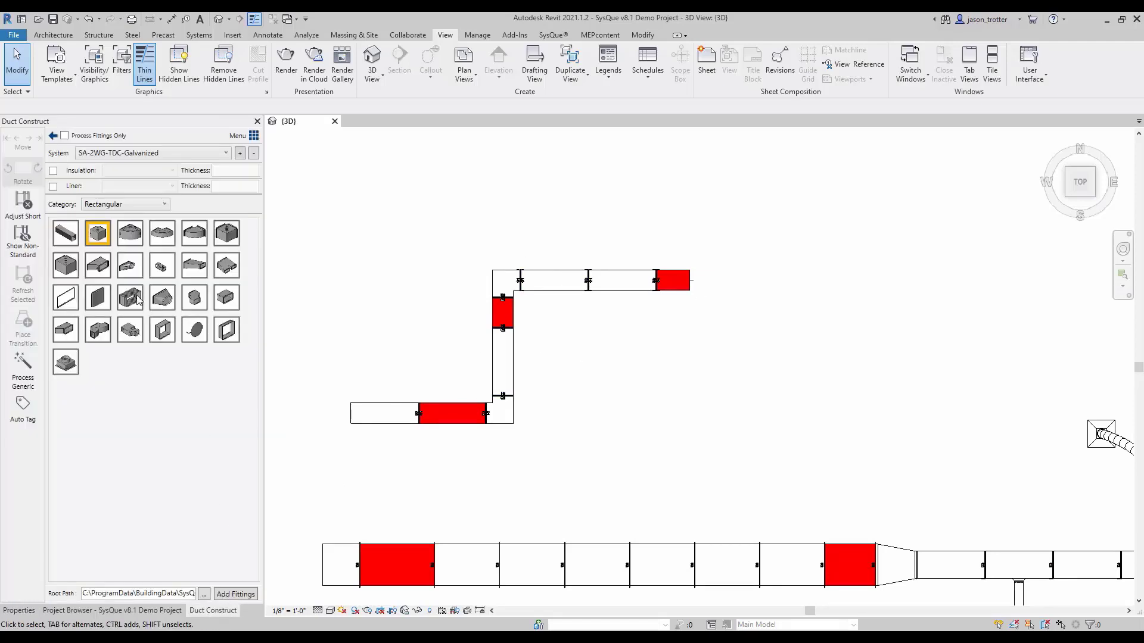
Draw a DT duct run heading right, turning up, then running right beside the existing run.
{"action": "right_click", "coordinate": [64, 237]}
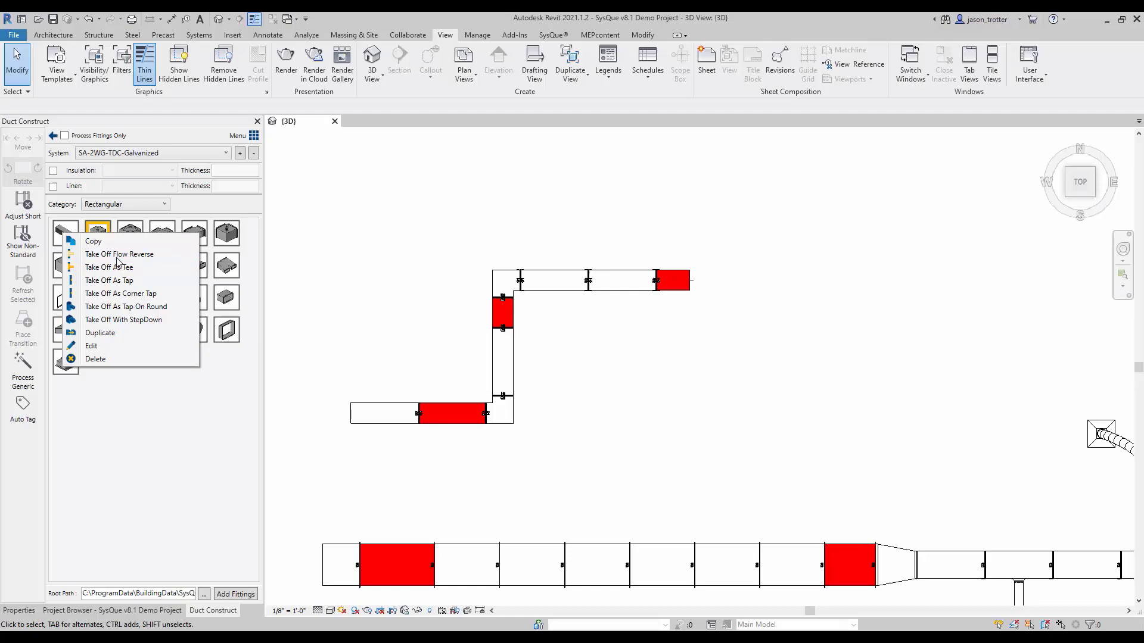
{"action": "left_click", "coordinate": [349, 461]}
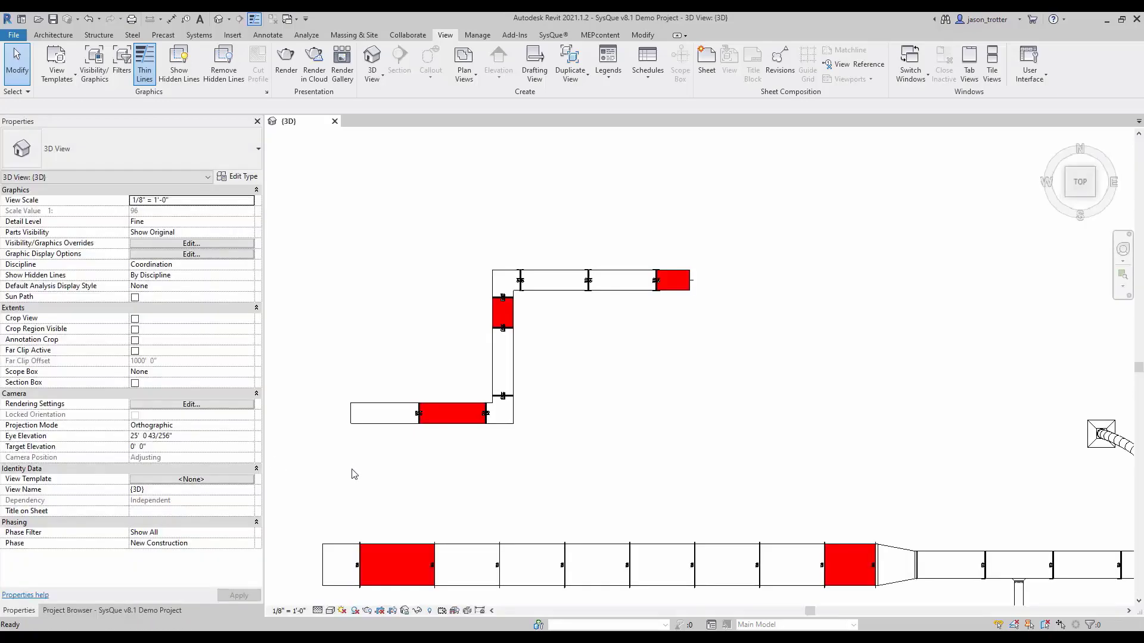
{"action": "key", "text": "d"}
{"action": "key", "text": "t"}
{"action": "left_click", "coordinate": [352, 469]}
{"action": "left_click", "coordinate": [553, 466]}
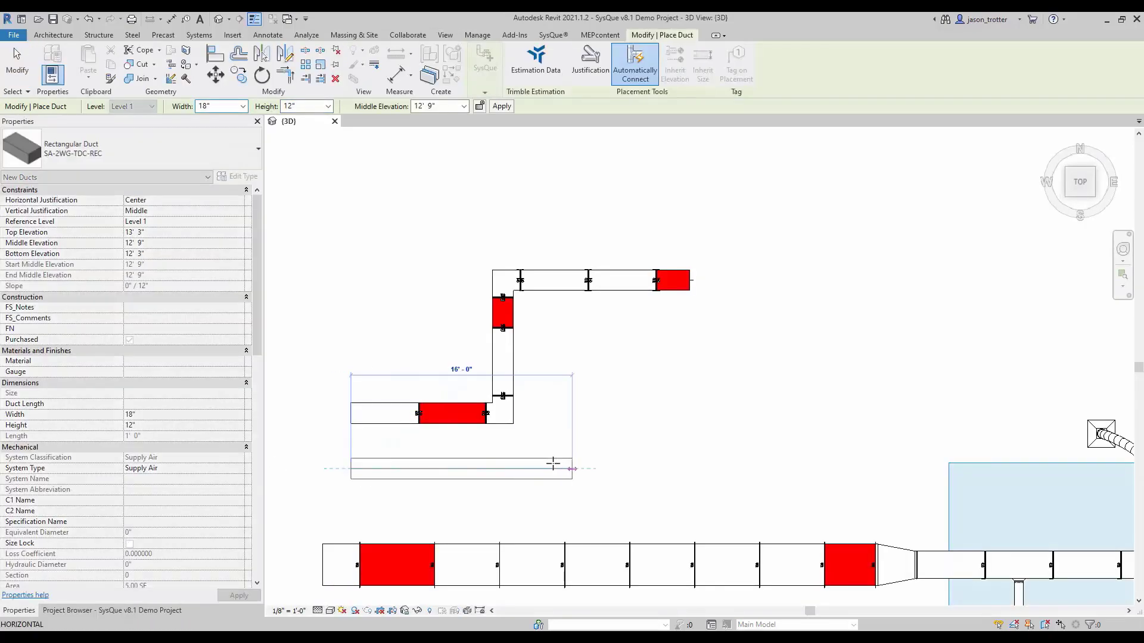
{"action": "left_click", "coordinate": [551, 322]}
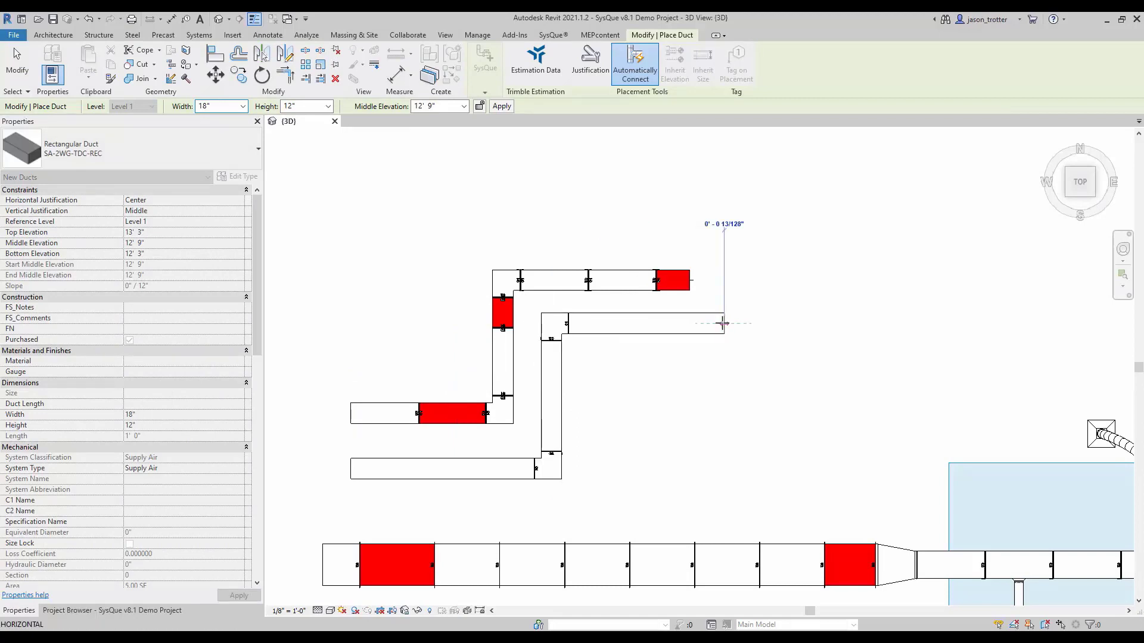
{"action": "left_click", "coordinate": [723, 323]}
{"action": "key", "text": "Escape"}
{"action": "key", "text": "Escape"}
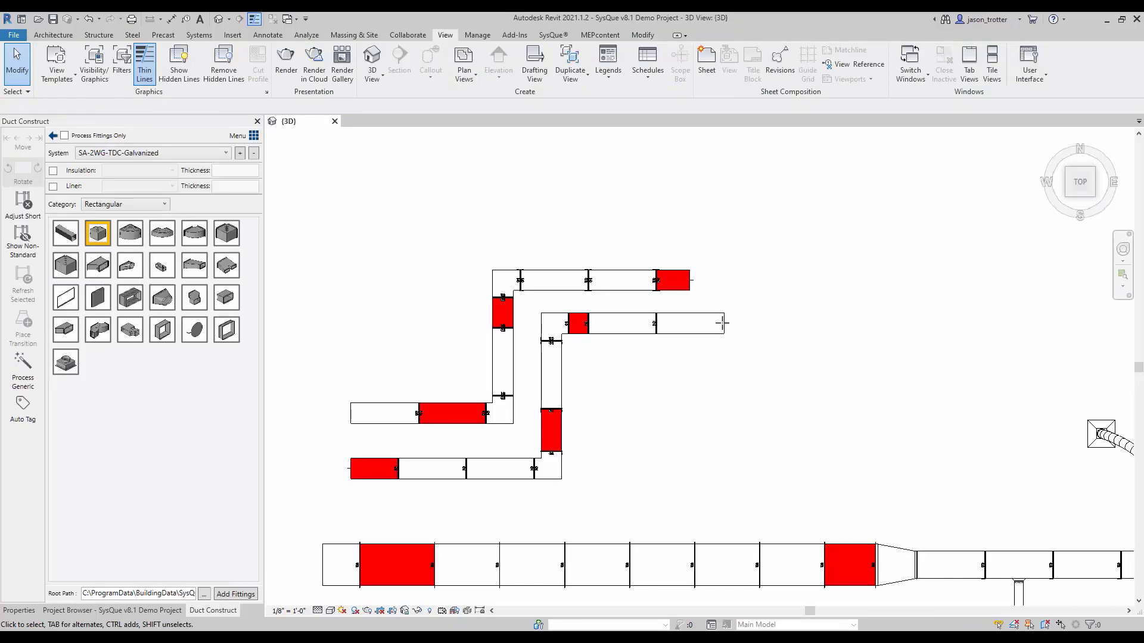
{"action": "scroll", "coordinate": [407, 447], "scroll_direction": "up", "scroll_amount": 1}
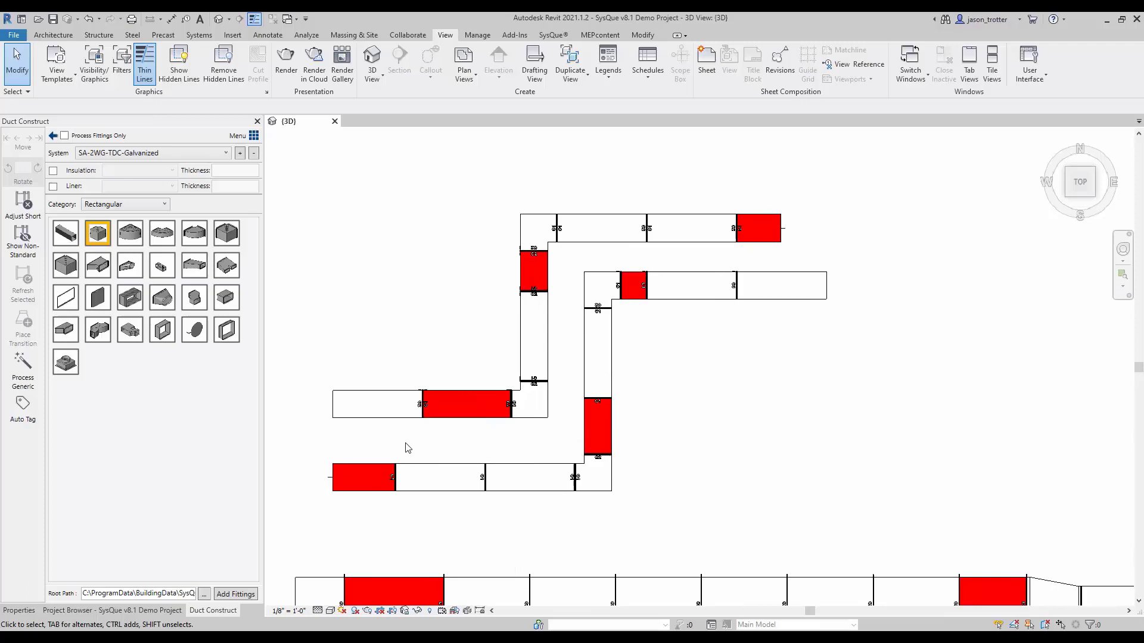
{"action": "scroll", "coordinate": [381, 450], "scroll_direction": "up", "scroll_amount": 3}
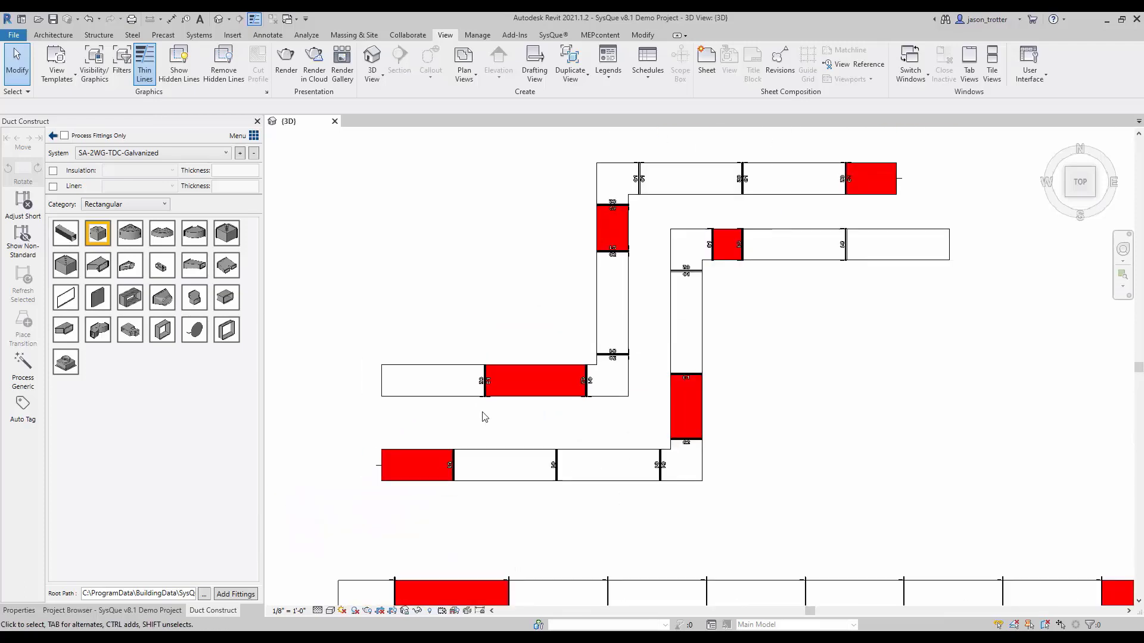
{"action": "scroll", "coordinate": [480, 405], "scroll_direction": "down", "scroll_amount": 3}
{"action": "scroll", "coordinate": [478, 390], "scroll_direction": "up", "scroll_amount": 2}
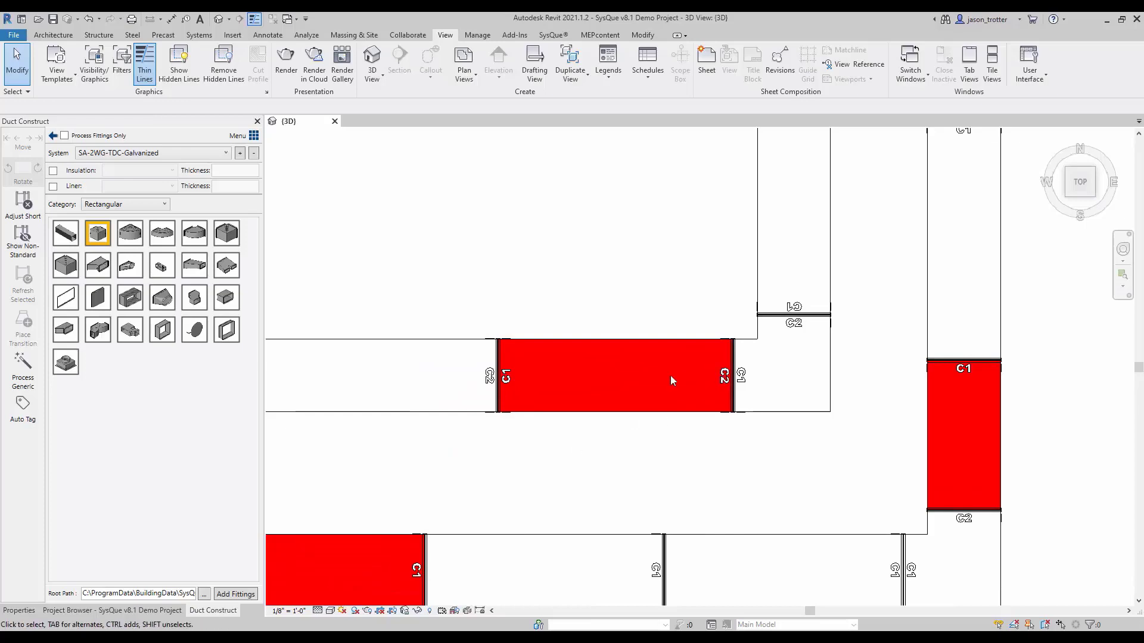
{"action": "scroll", "coordinate": [670, 375], "scroll_direction": "down", "scroll_amount": 2}
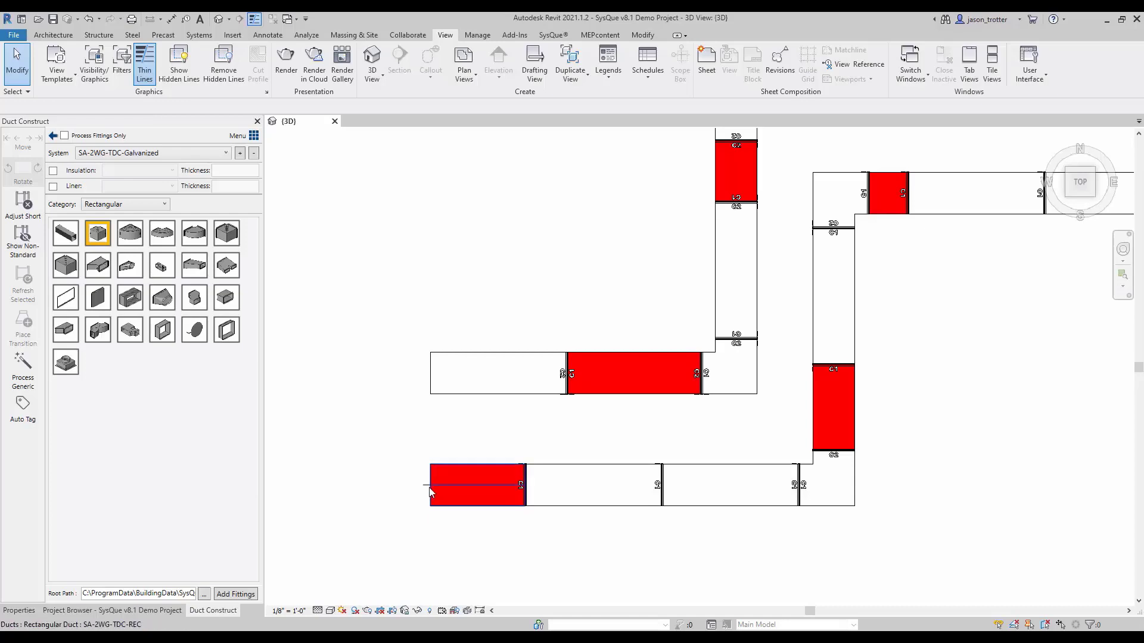
{"action": "scroll", "coordinate": [363, 478], "scroll_direction": "down", "scroll_amount": 3}
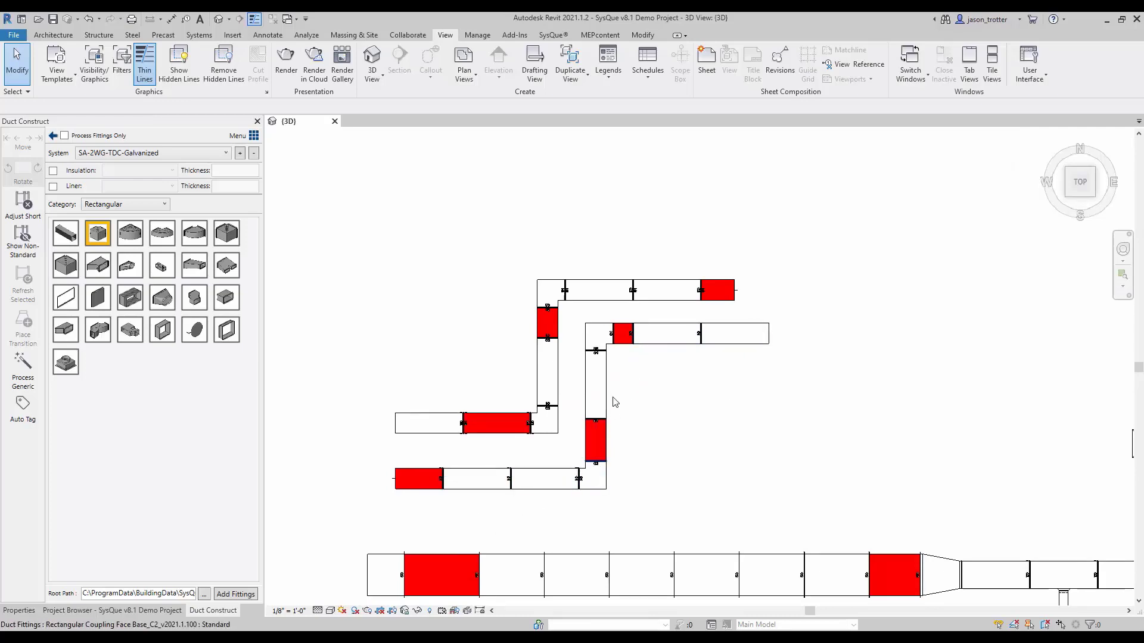
Set Duct Length to 18" on the short duct after the nested branch's upper bend.
{"action": "left_click", "coordinate": [625, 341]}
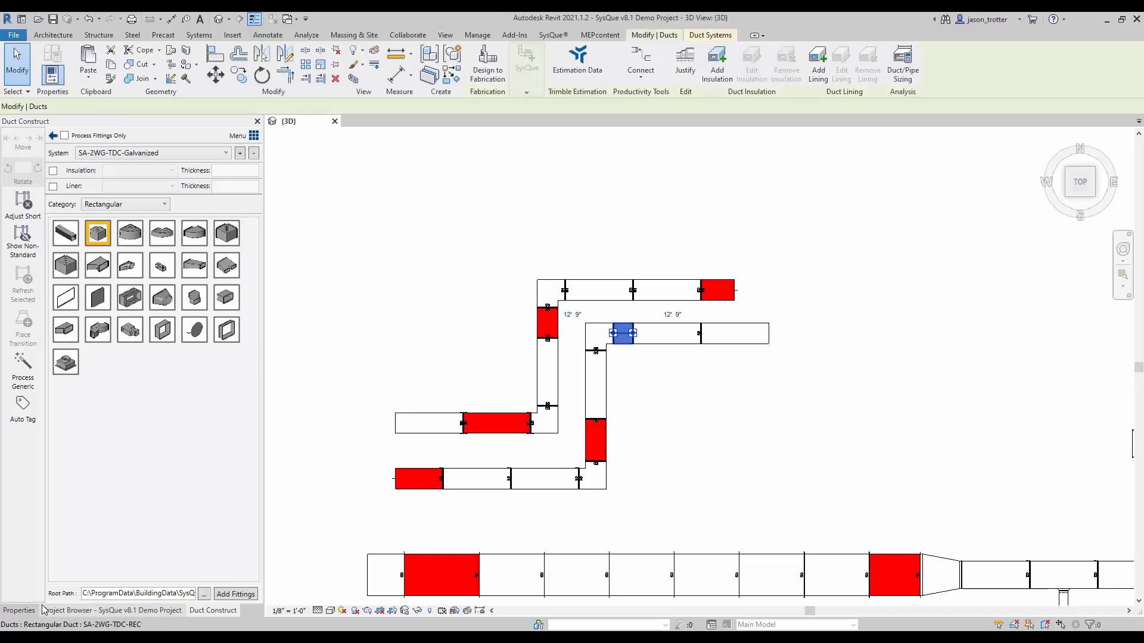
{"action": "left_click", "coordinate": [19, 610]}
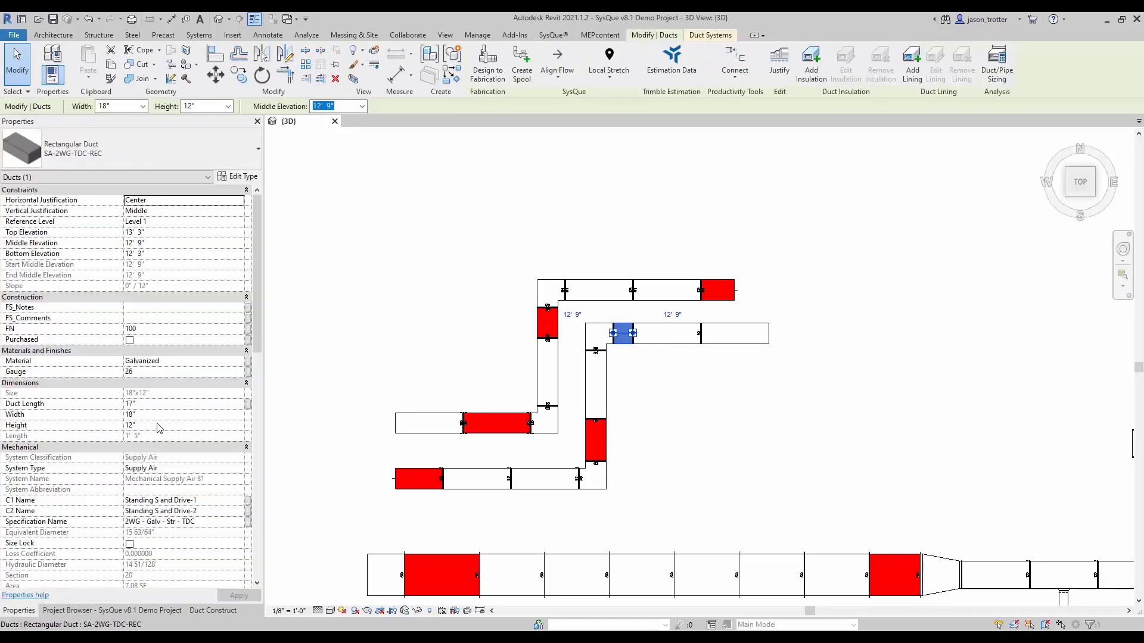
{"action": "left_click", "coordinate": [143, 406]}
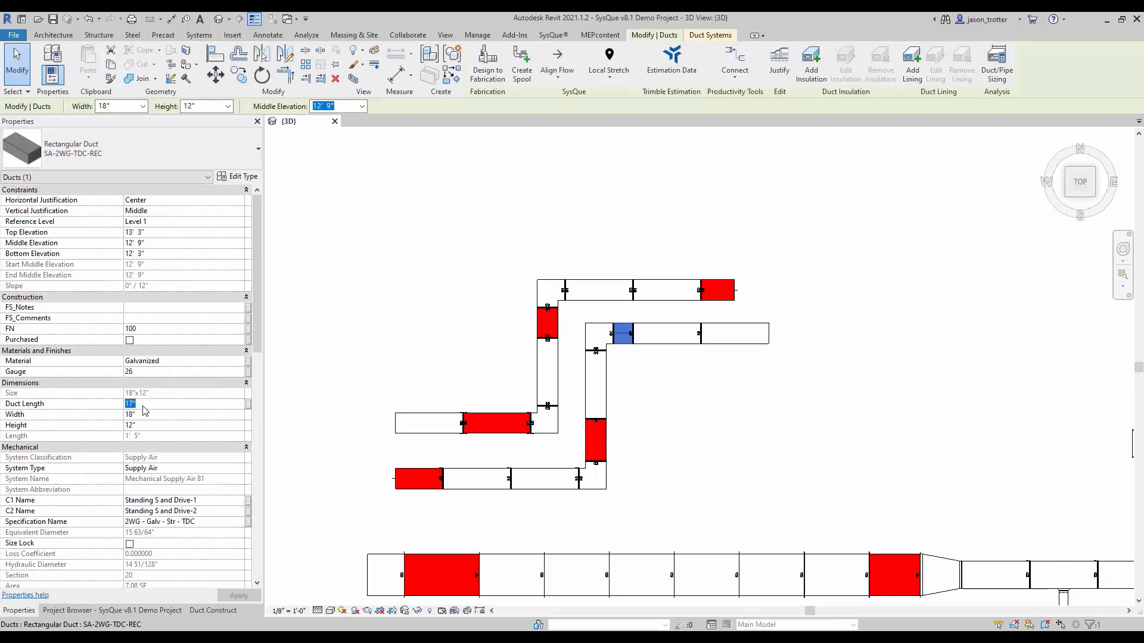
{"action": "type", "text": "18\""}
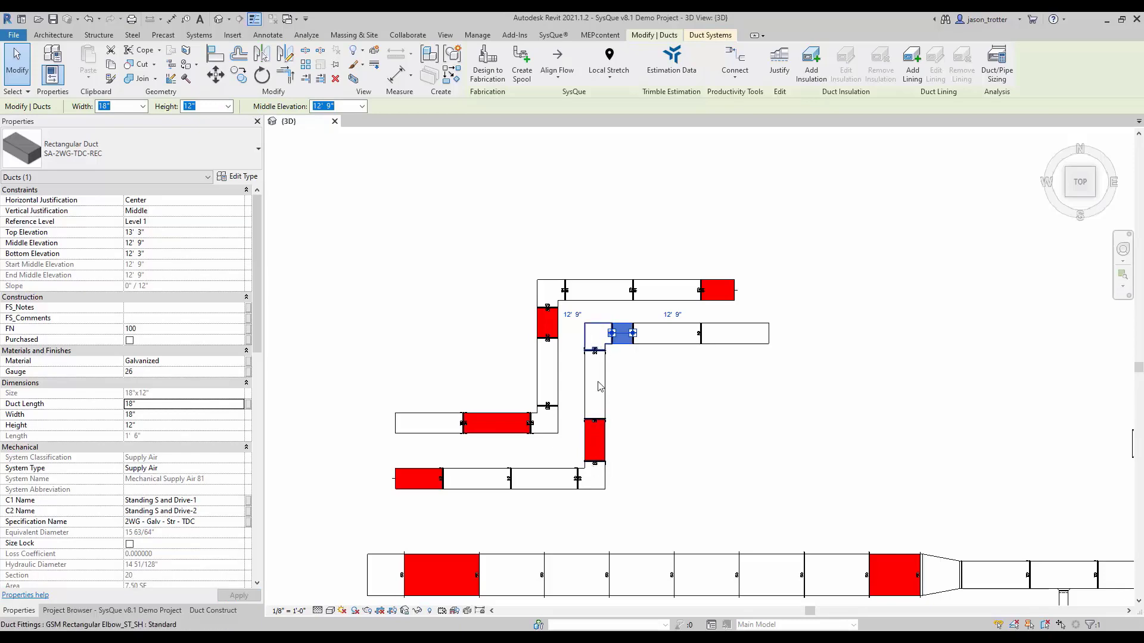
{"action": "left_click", "coordinate": [744, 461]}
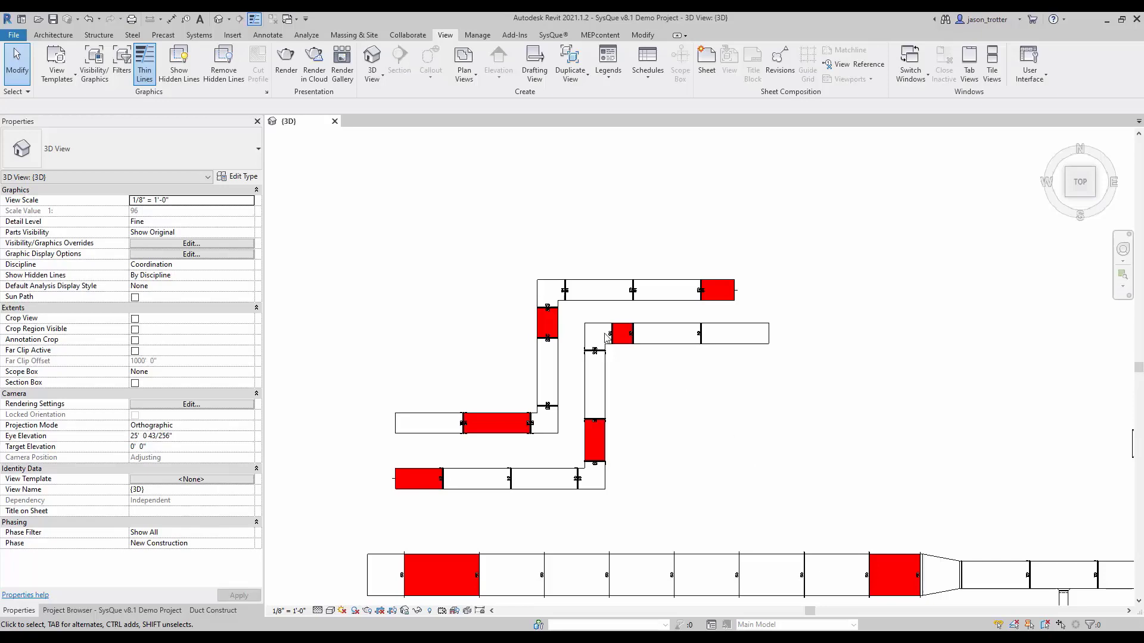
Select the red 58" duct on the first run's lower horizontal leg.
{"action": "scroll", "coordinate": [435, 394], "scroll_direction": "down", "scroll_amount": 2}
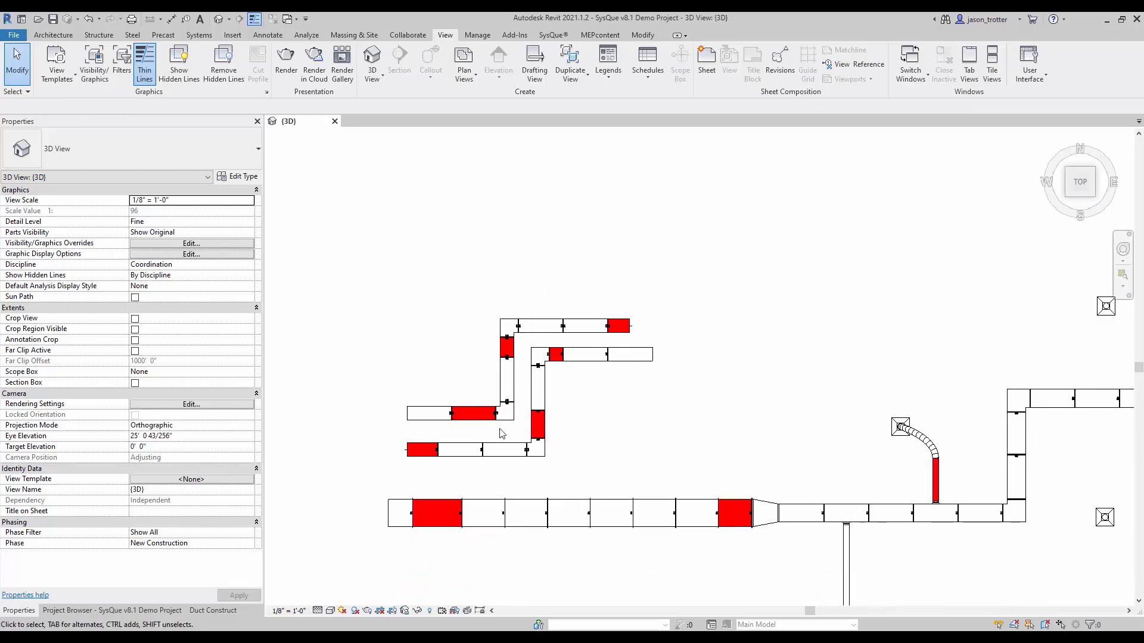
{"action": "scroll", "coordinate": [499, 426], "scroll_direction": "up", "scroll_amount": 2}
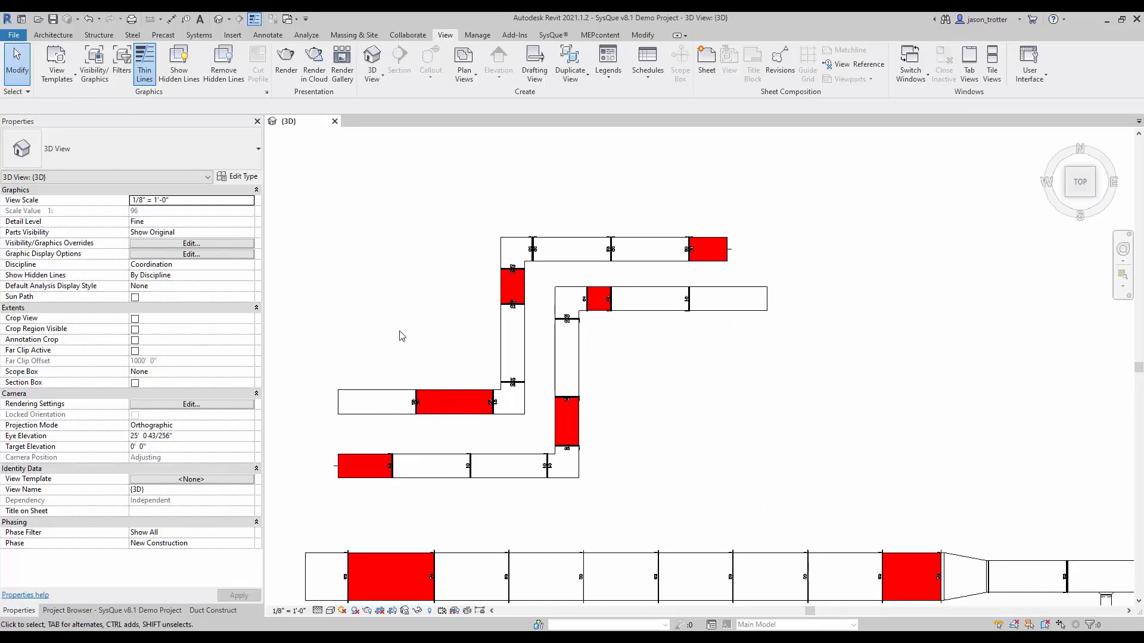
{"action": "scroll", "coordinate": [441, 427], "scroll_direction": "up", "scroll_amount": 2}
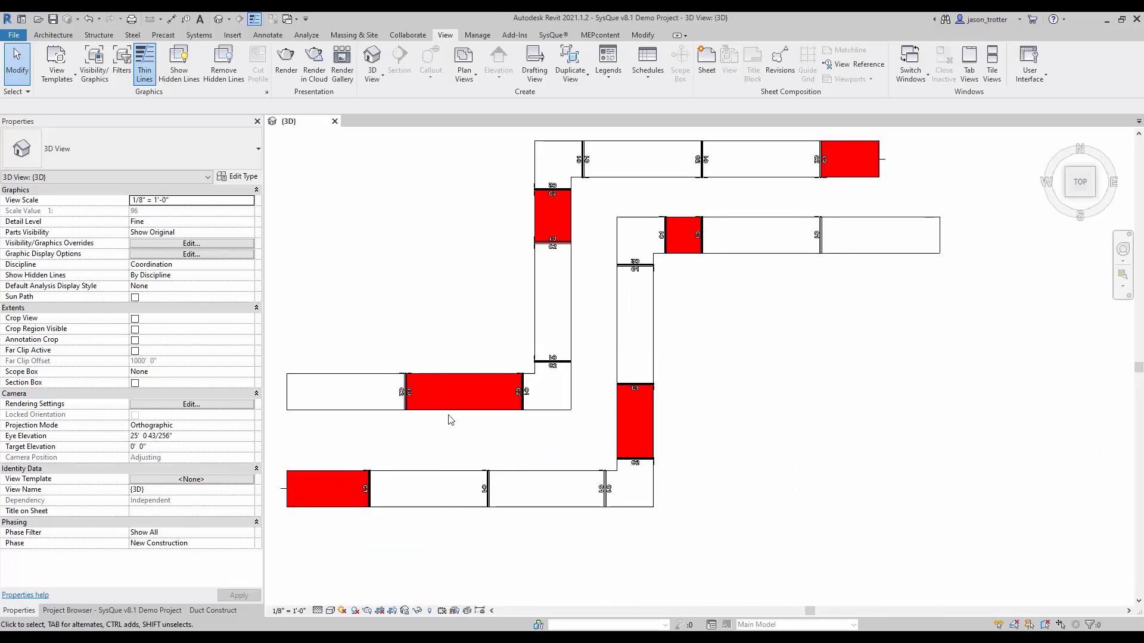
{"action": "scroll", "coordinate": [451, 420], "scroll_direction": "down", "scroll_amount": 2}
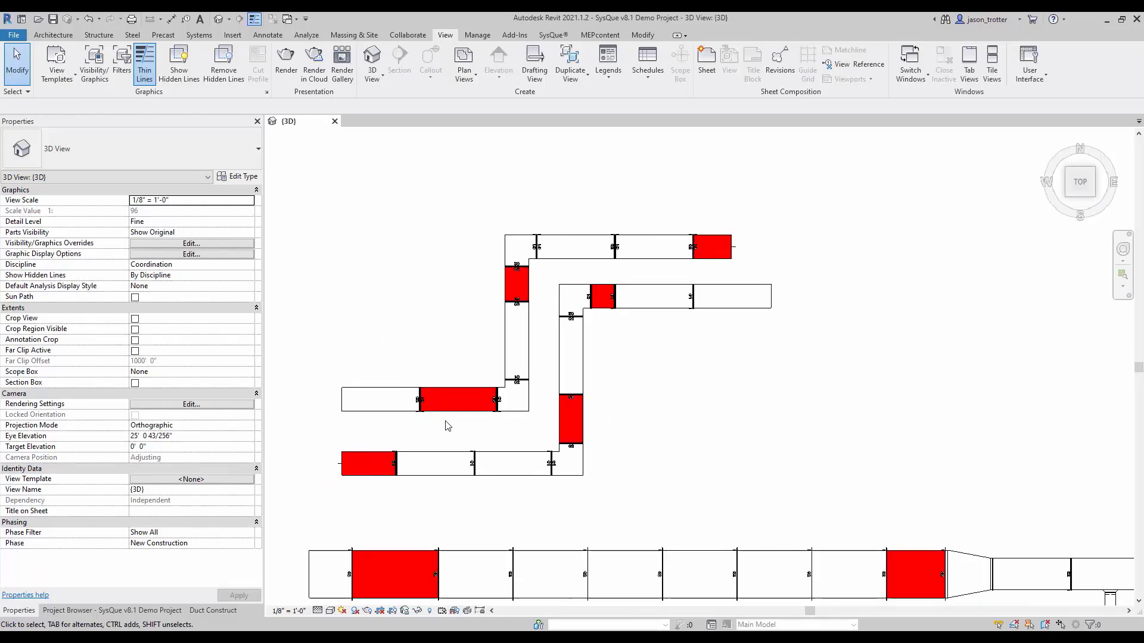
{"action": "left_click", "coordinate": [449, 414]}
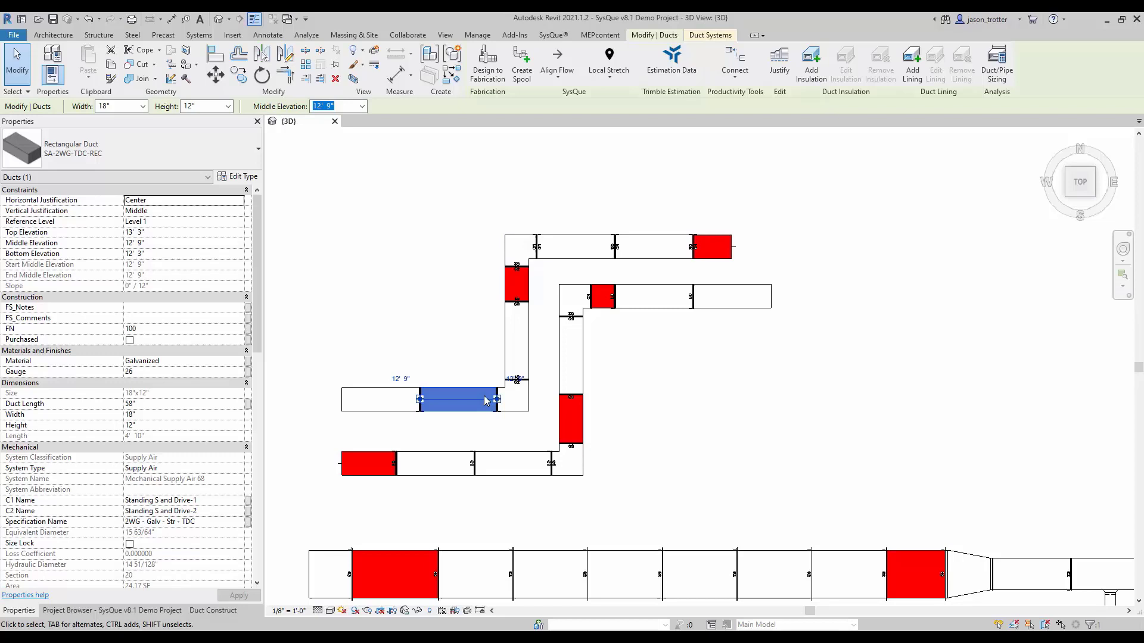
Apply Reverse Flow from the Align Flow dropdown to the selected 58" duct and zoom to check.
{"action": "left_click", "coordinate": [559, 74]}
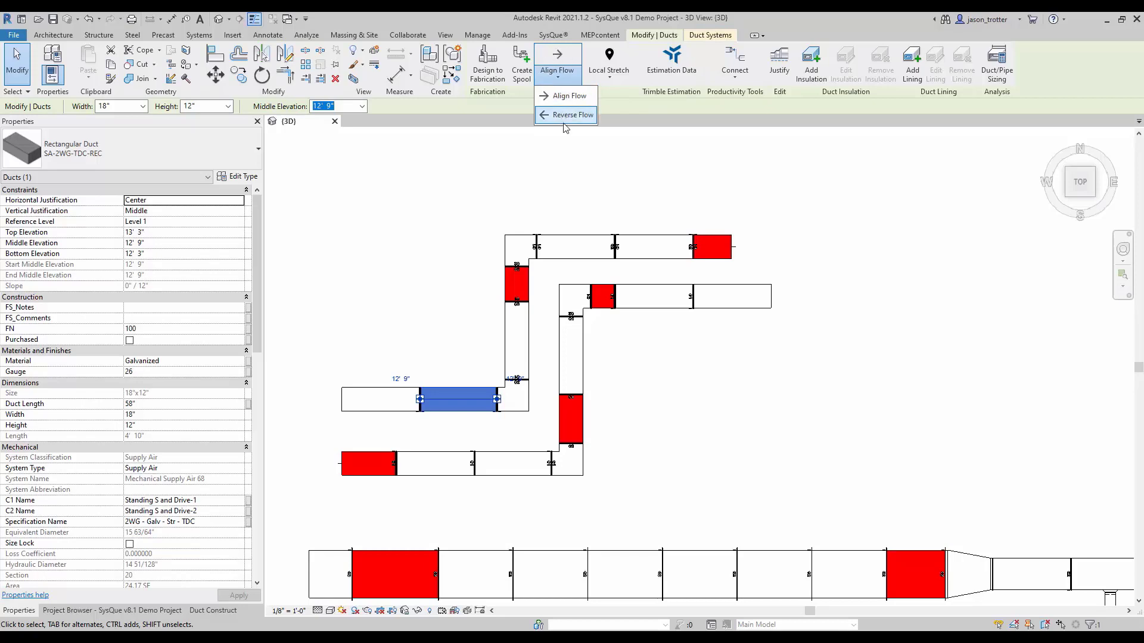
{"action": "left_click", "coordinate": [559, 81]}
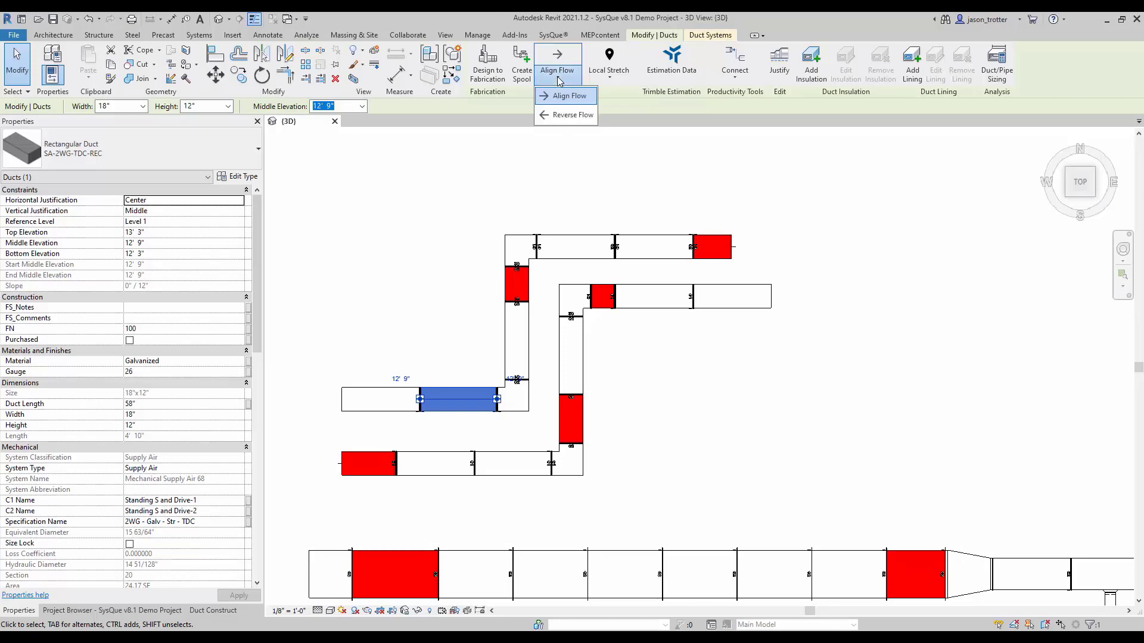
{"action": "left_click", "coordinate": [567, 117]}
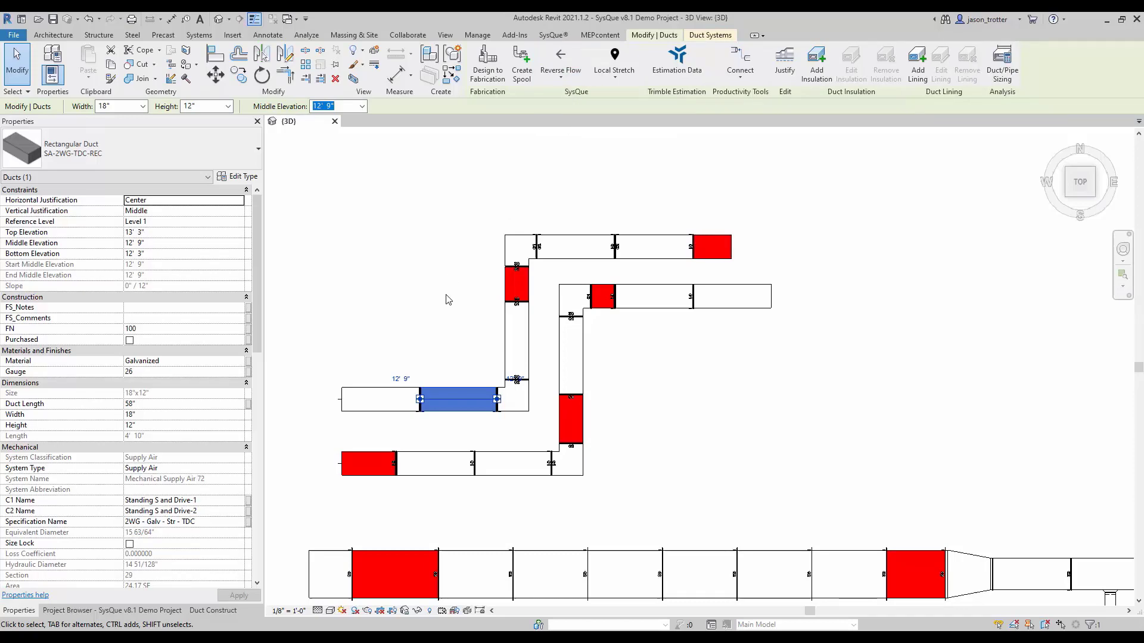
{"action": "scroll", "coordinate": [336, 403], "scroll_direction": "up", "scroll_amount": 3}
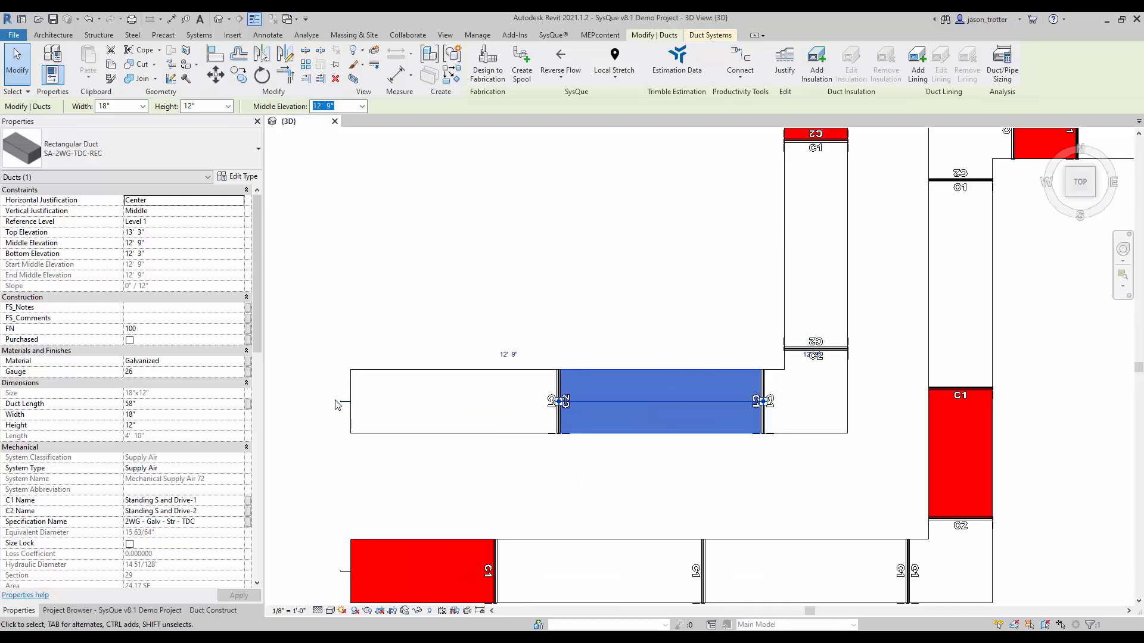
{"action": "scroll", "coordinate": [313, 444], "scroll_direction": "down", "scroll_amount": 3}
{"action": "scroll", "coordinate": [358, 444], "scroll_direction": "up", "scroll_amount": 2}
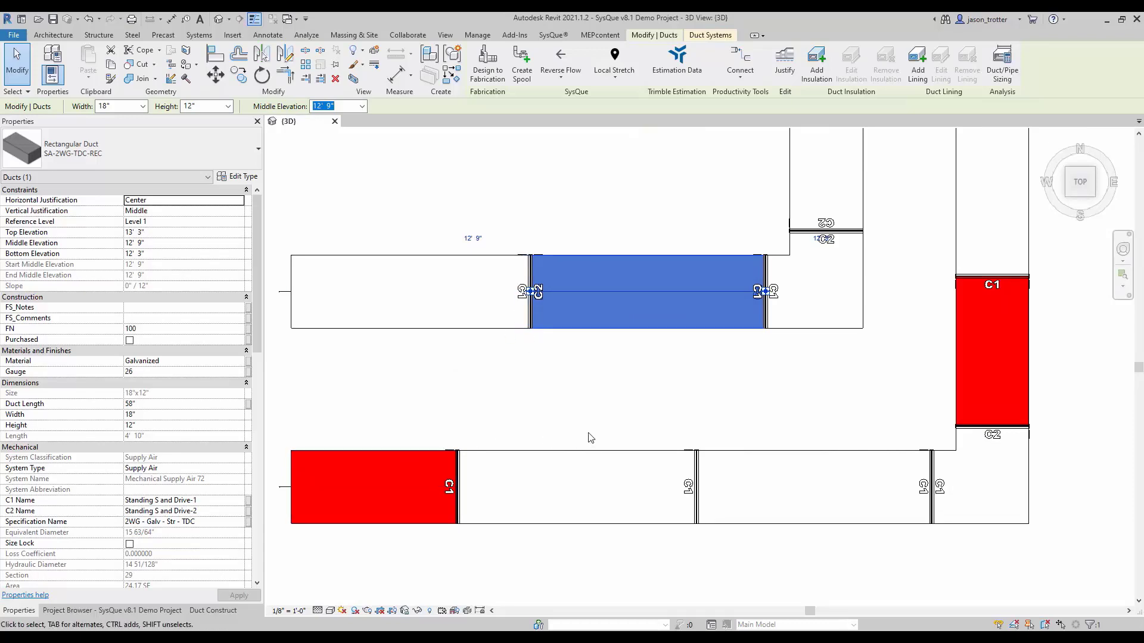
{"action": "scroll", "coordinate": [445, 216], "scroll_direction": "down", "scroll_amount": 3}
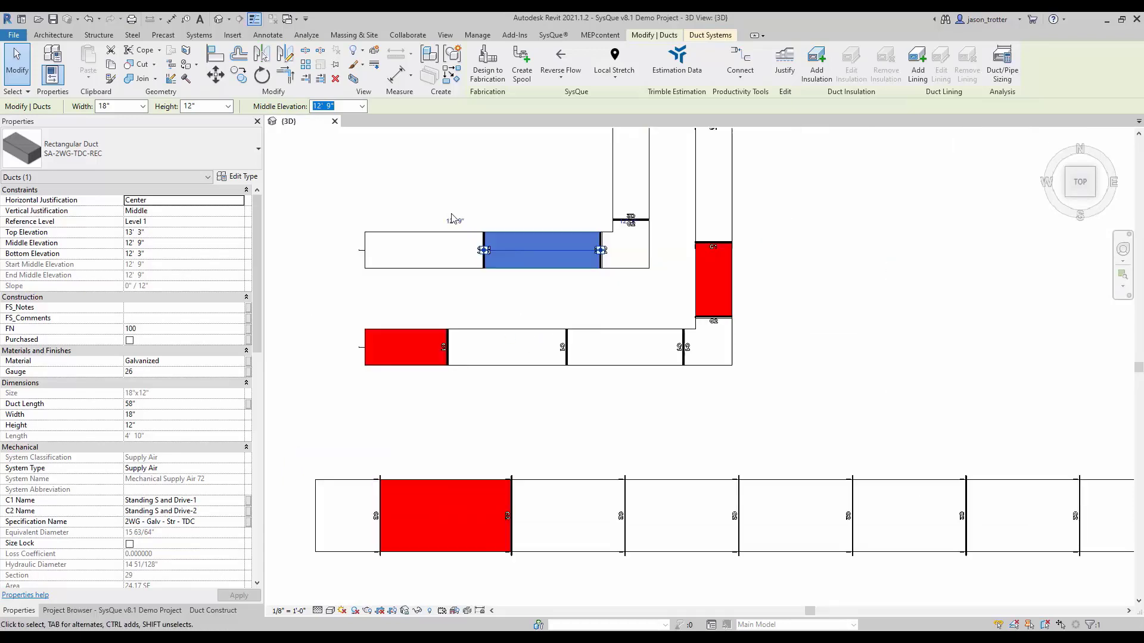
Reselect the red lower-leg duct, clear the selection, and zoom around the duct runs.
{"action": "key", "text": "Escape"}
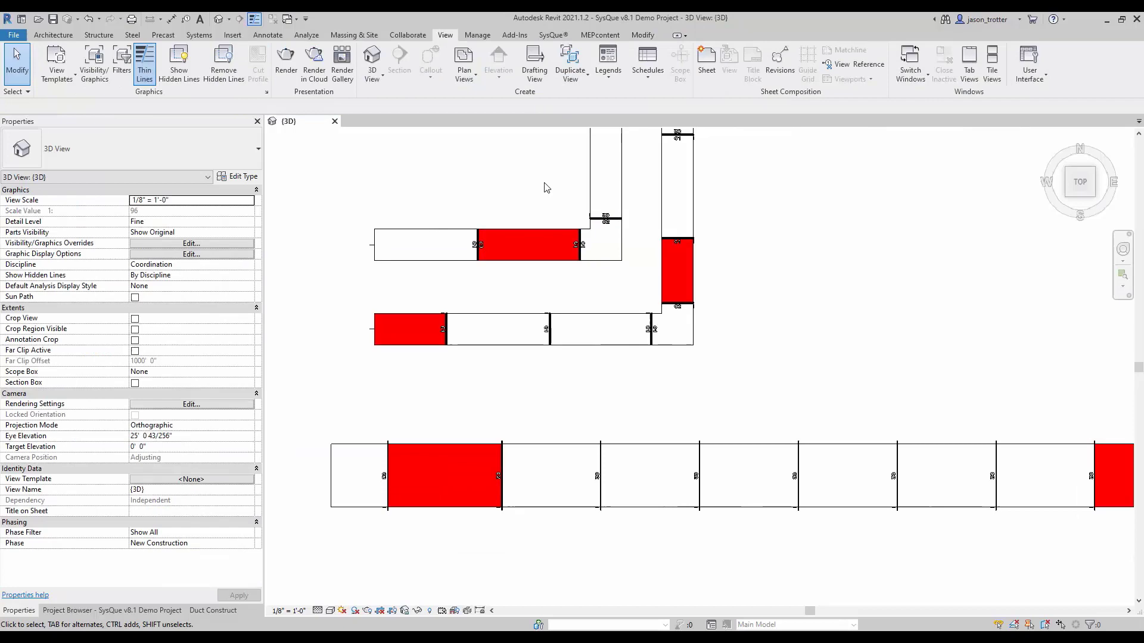
{"action": "left_click", "coordinate": [530, 233]}
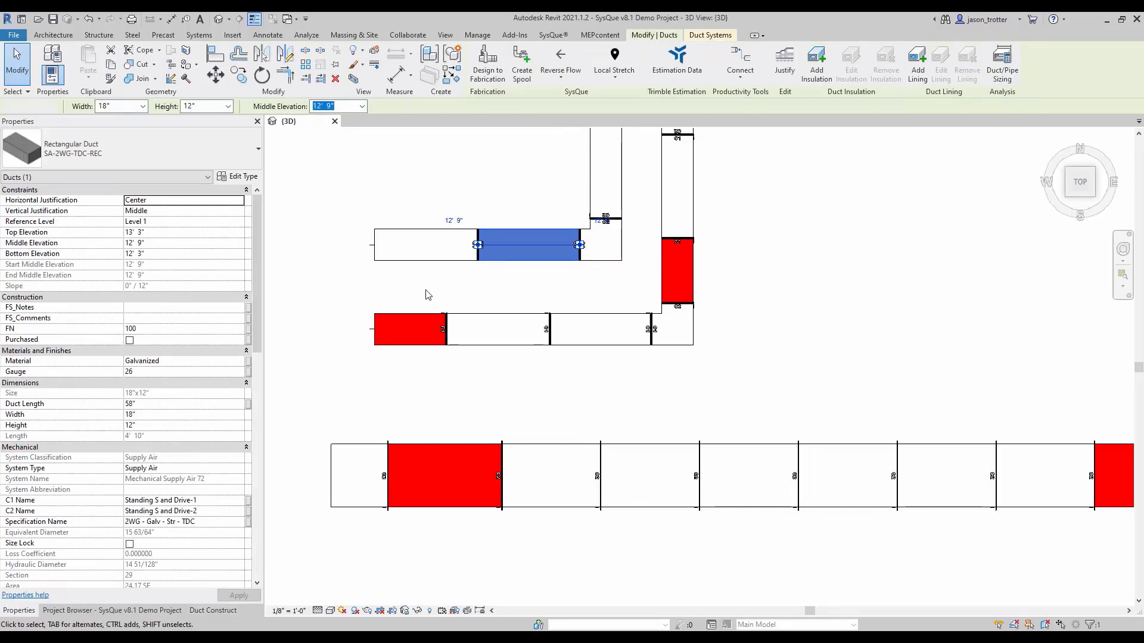
{"action": "key", "text": "Escape"}
{"action": "scroll", "coordinate": [593, 267], "scroll_direction": "up", "scroll_amount": 2}
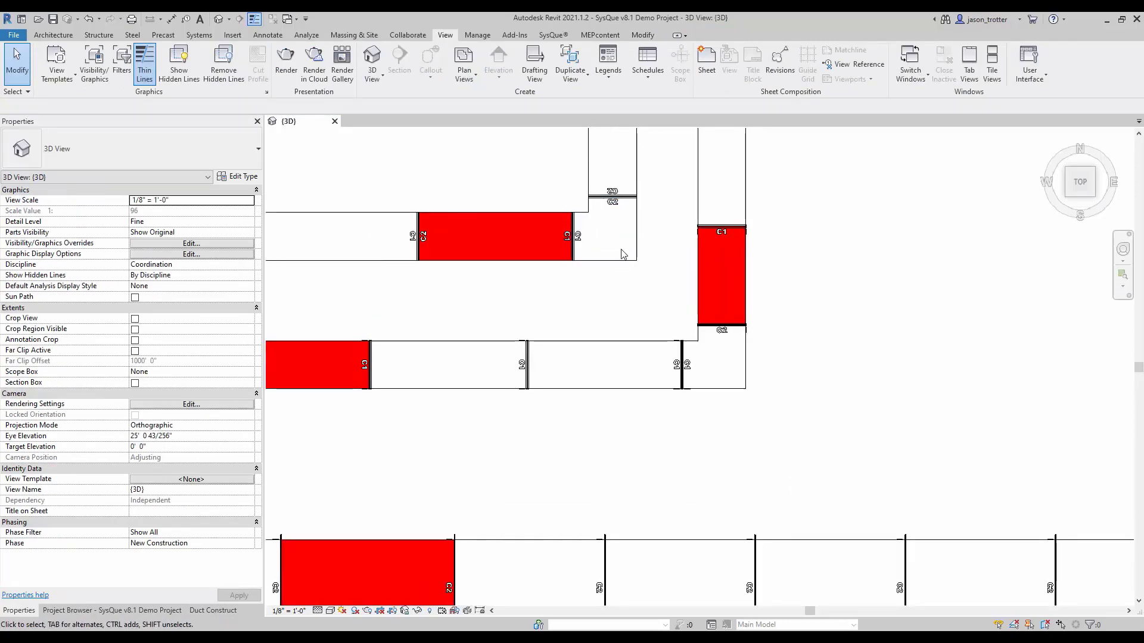
{"action": "scroll", "coordinate": [571, 319], "scroll_direction": "down", "scroll_amount": 3}
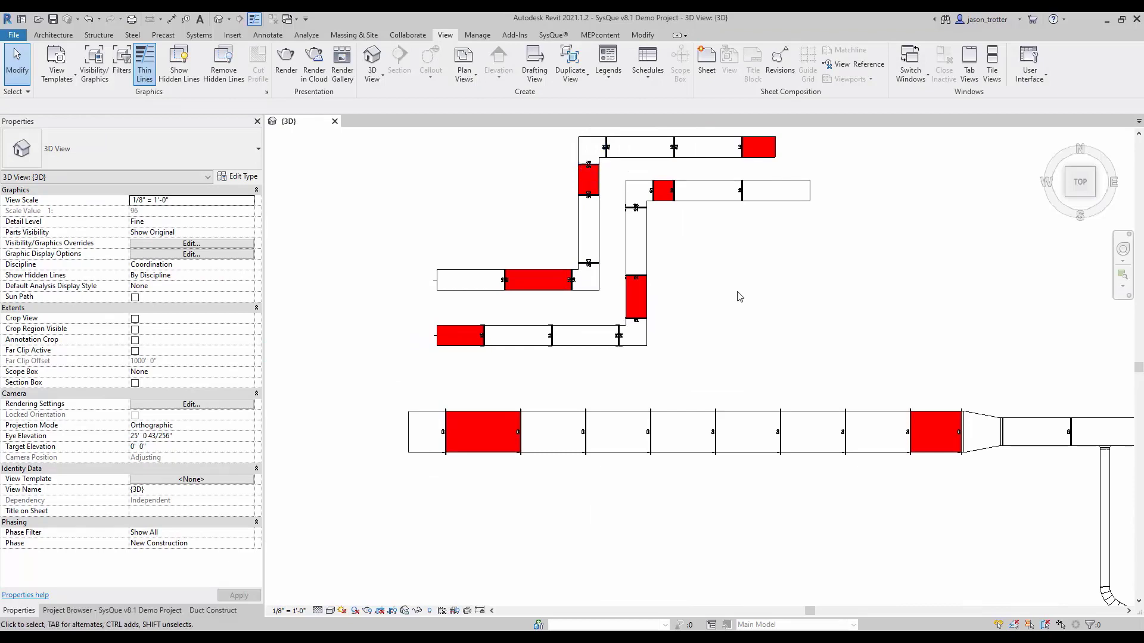
{"action": "scroll", "coordinate": [536, 286], "scroll_direction": "up", "scroll_amount": 1}
{"action": "scroll", "coordinate": [375, 276], "scroll_direction": "down", "scroll_amount": 2}
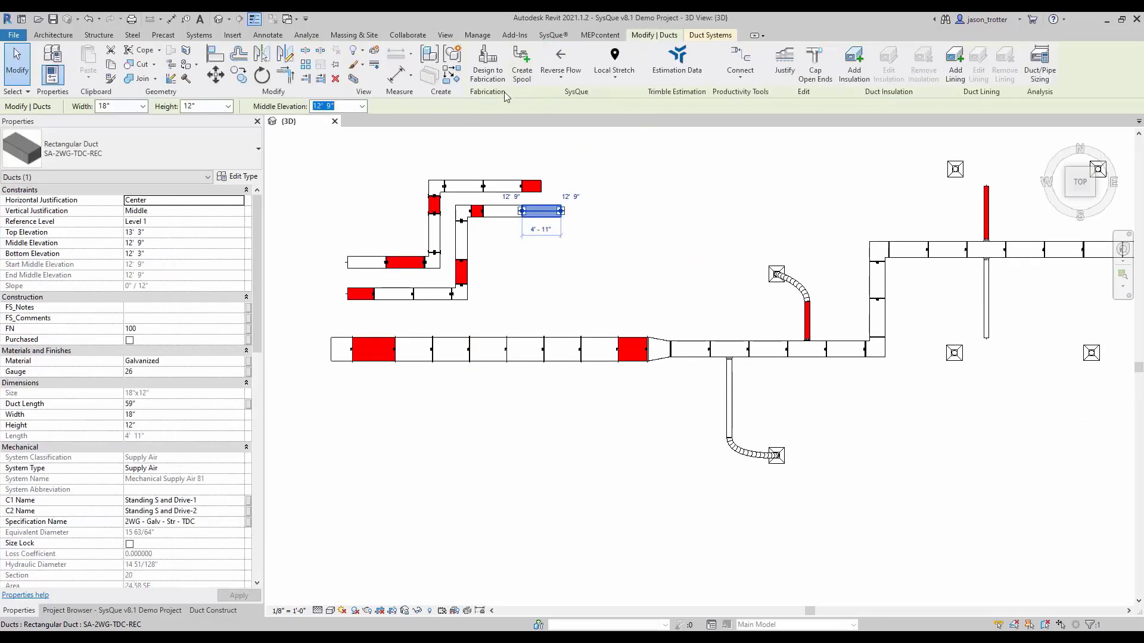
Close the Reverse Flow options unchanged and clear the duct selection.
{"action": "left_click", "coordinate": [557, 77]}
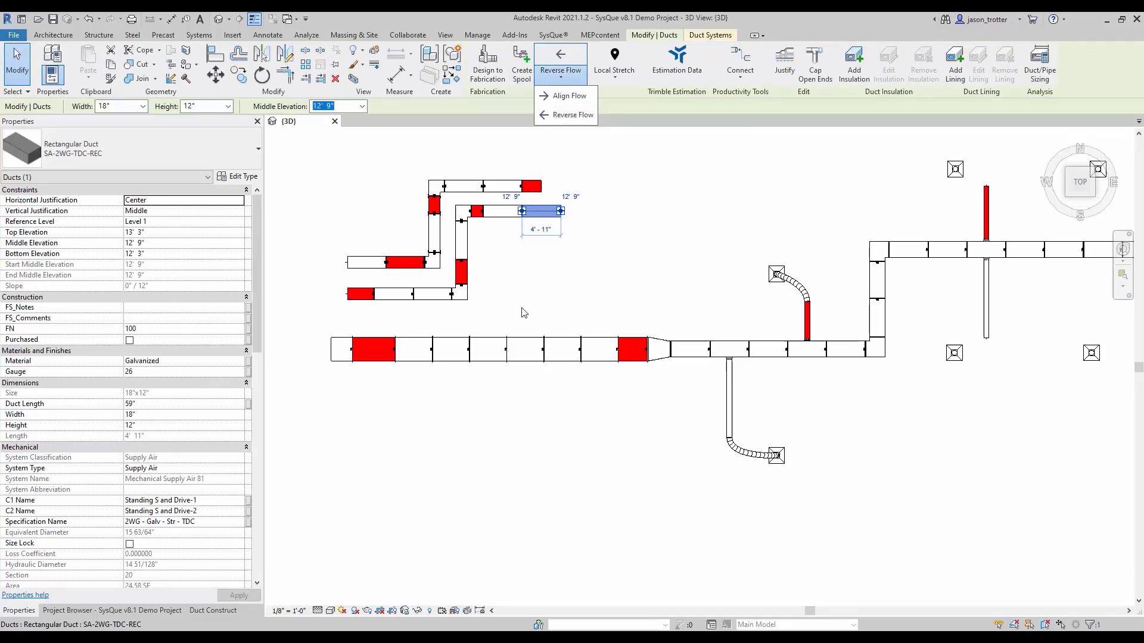
{"action": "left_click", "coordinate": [512, 289]}
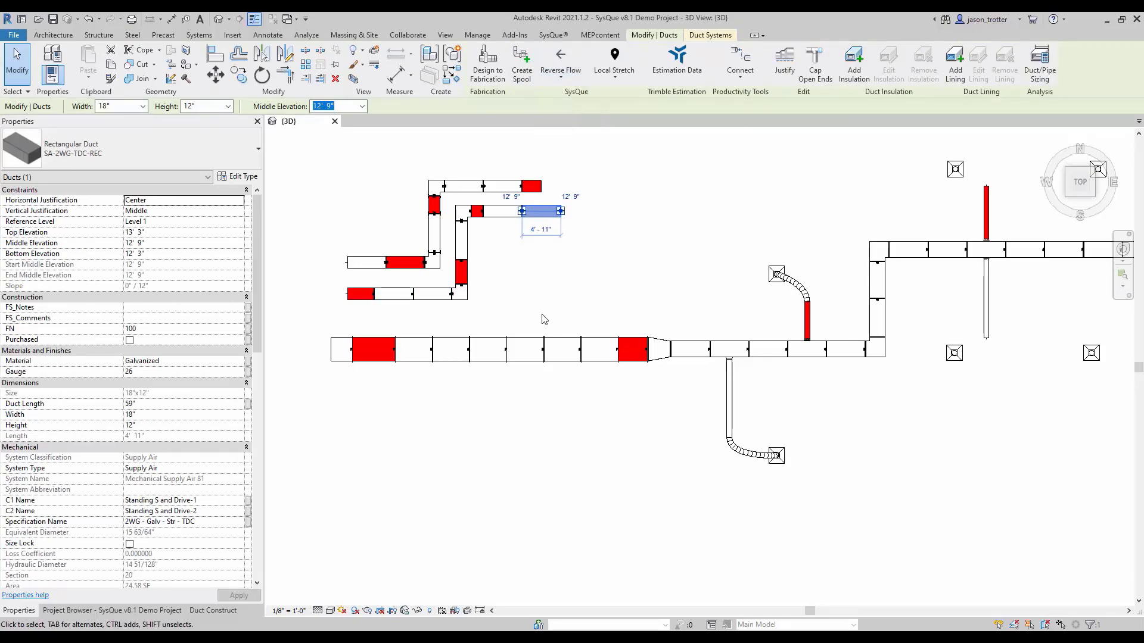
{"action": "left_click", "coordinate": [568, 278]}
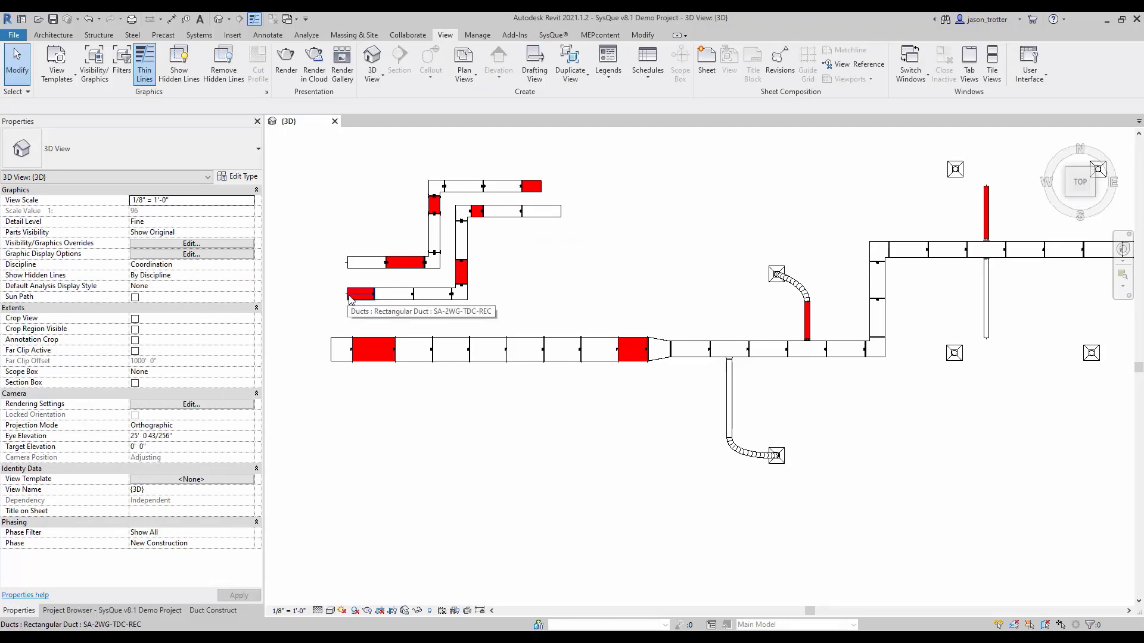
Draw a horizontal SysQue duct right of the upper-middle run, turning down through a 90° elbow.
{"action": "scroll", "coordinate": [407, 298], "scroll_direction": "up", "scroll_amount": 2}
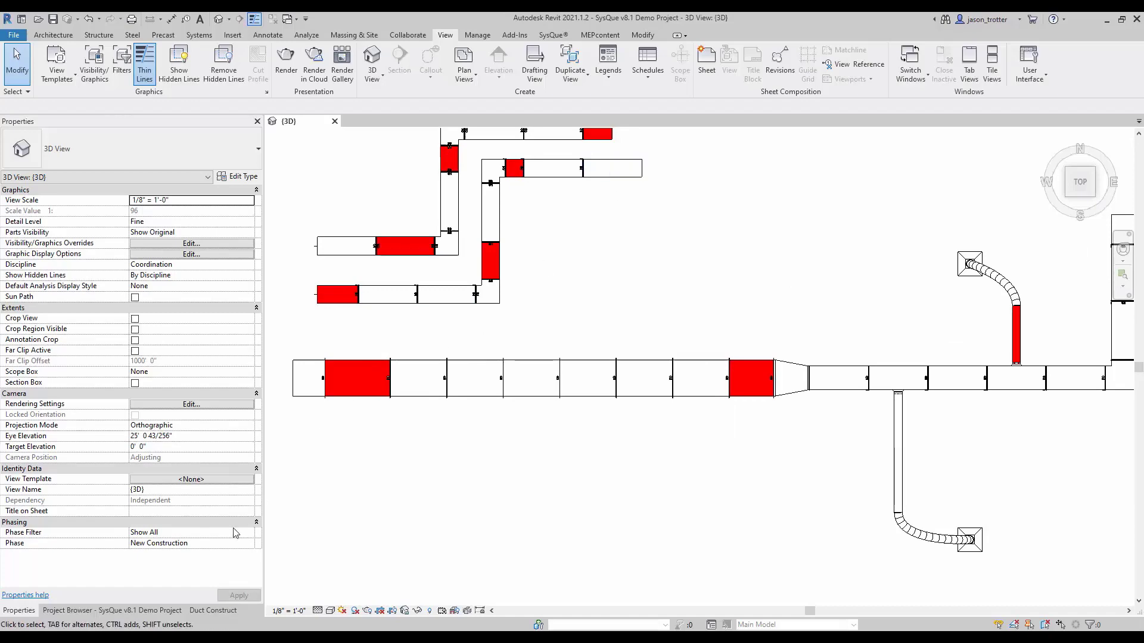
{"action": "left_click", "coordinate": [215, 611]}
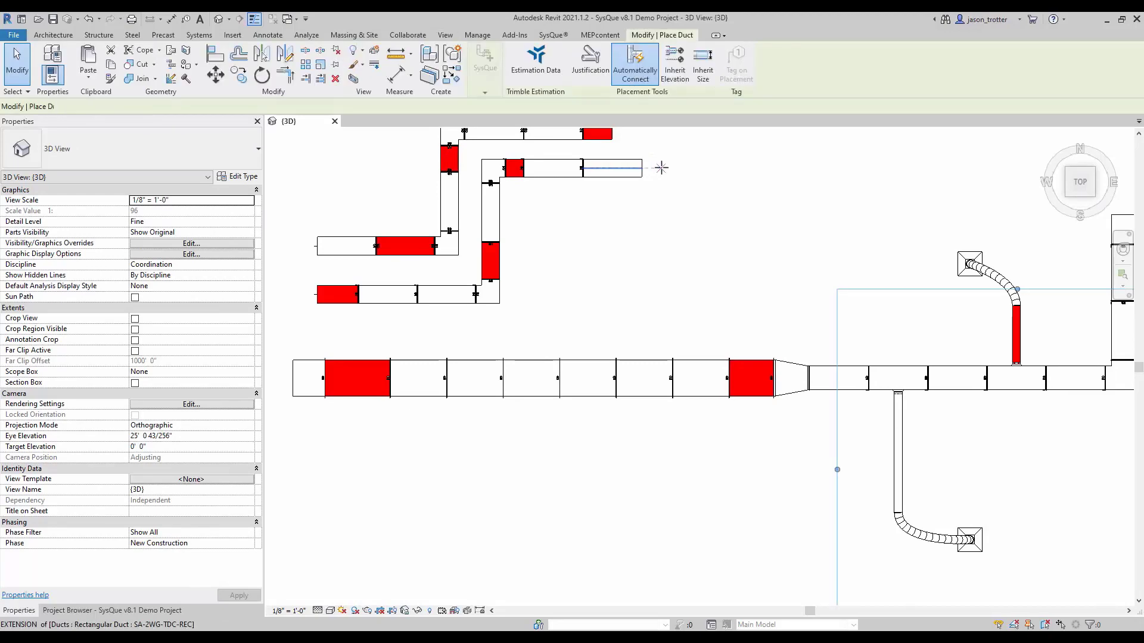
{"action": "left_click", "coordinate": [781, 167]}
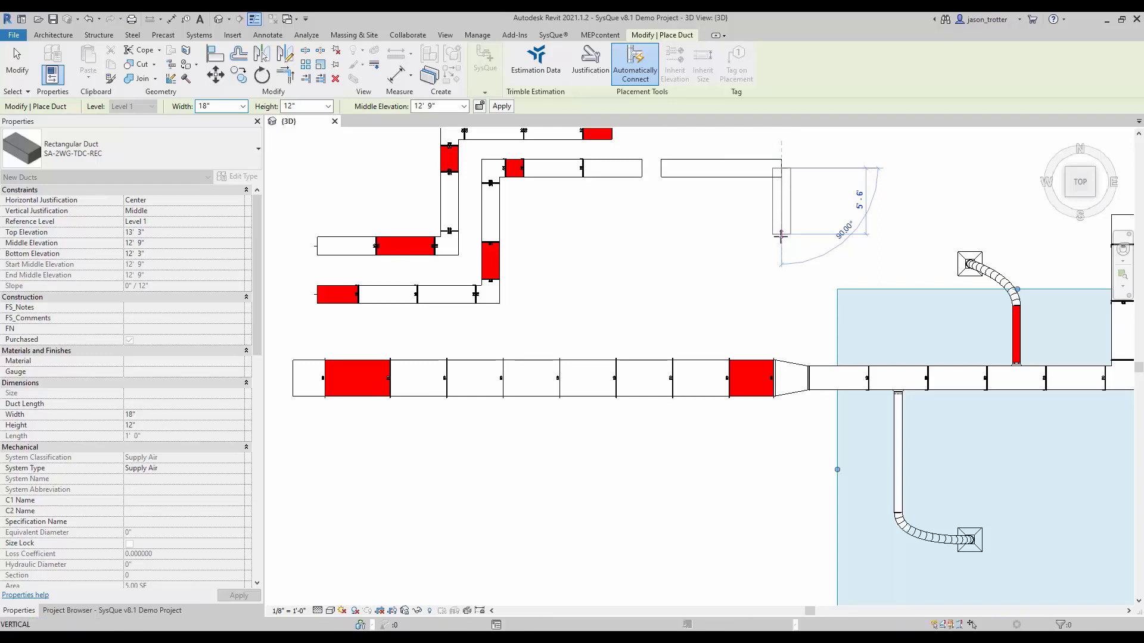
{"action": "left_click", "coordinate": [780, 236]}
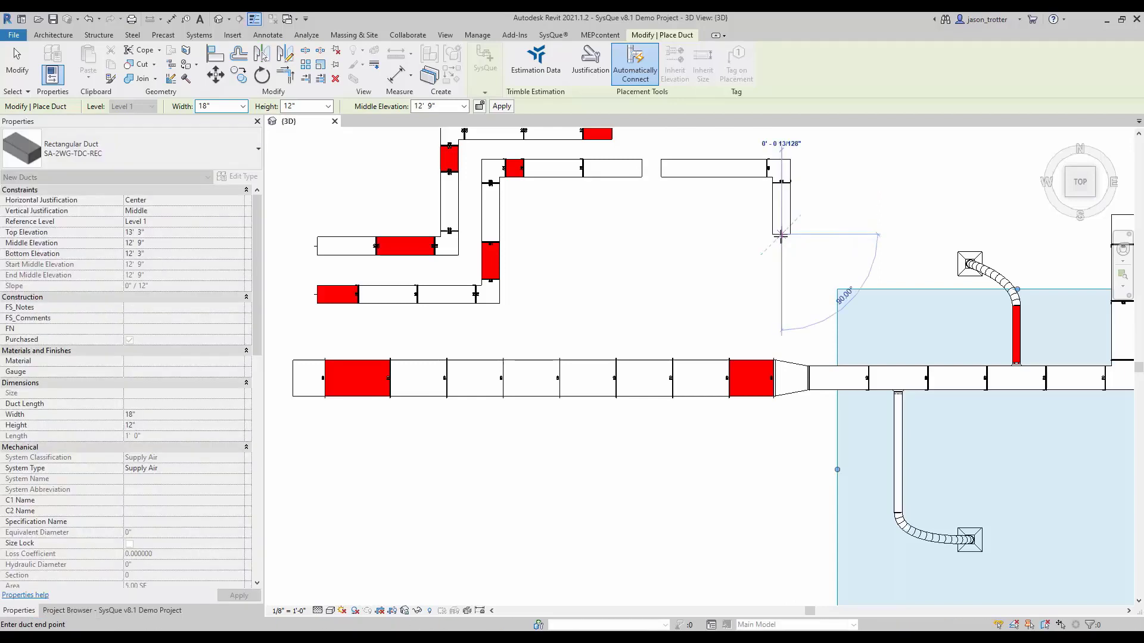
{"action": "key", "text": "Escape"}
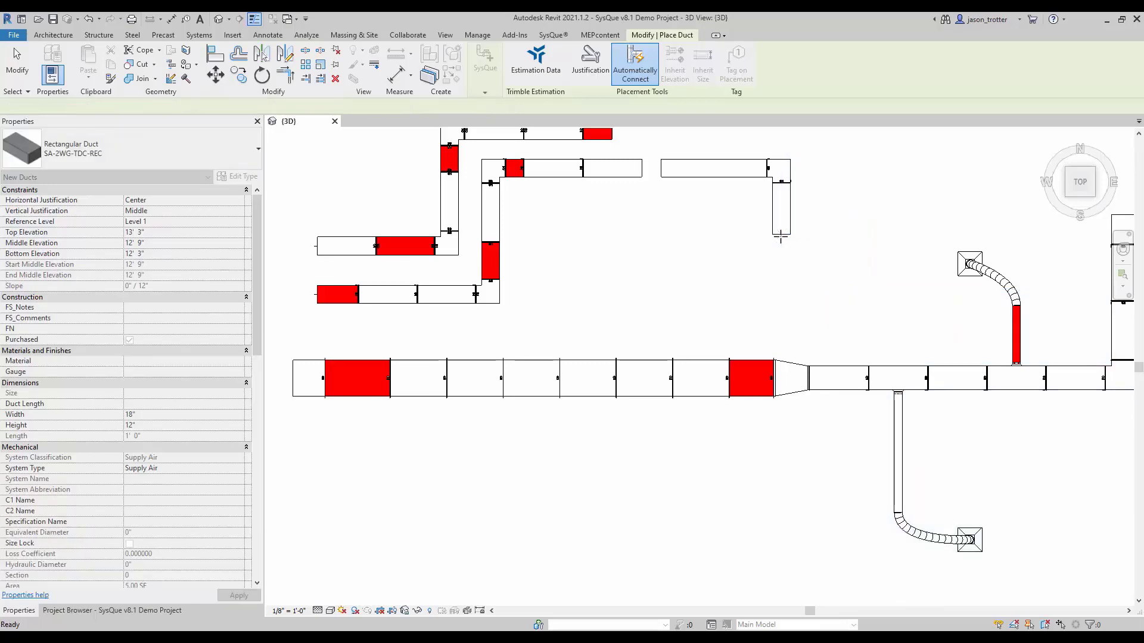
{"action": "key", "text": "Escape"}
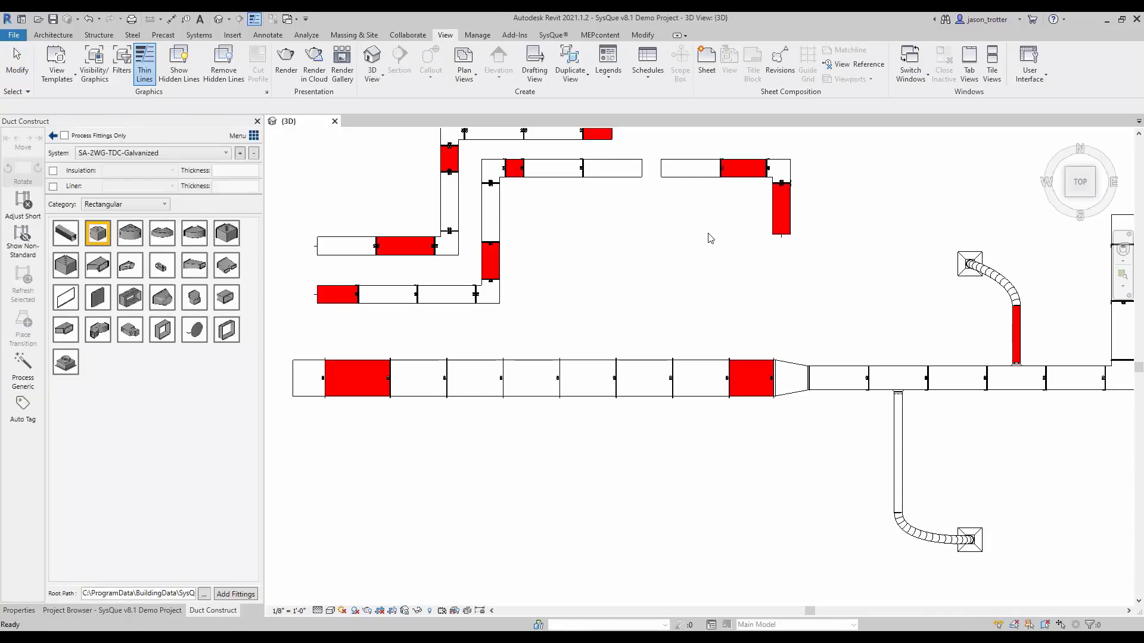
Trim/Extend to Corner the new duct with the existing run's end duct, joining them.
{"action": "scroll", "coordinate": [742, 179], "scroll_direction": "up", "scroll_amount": 2}
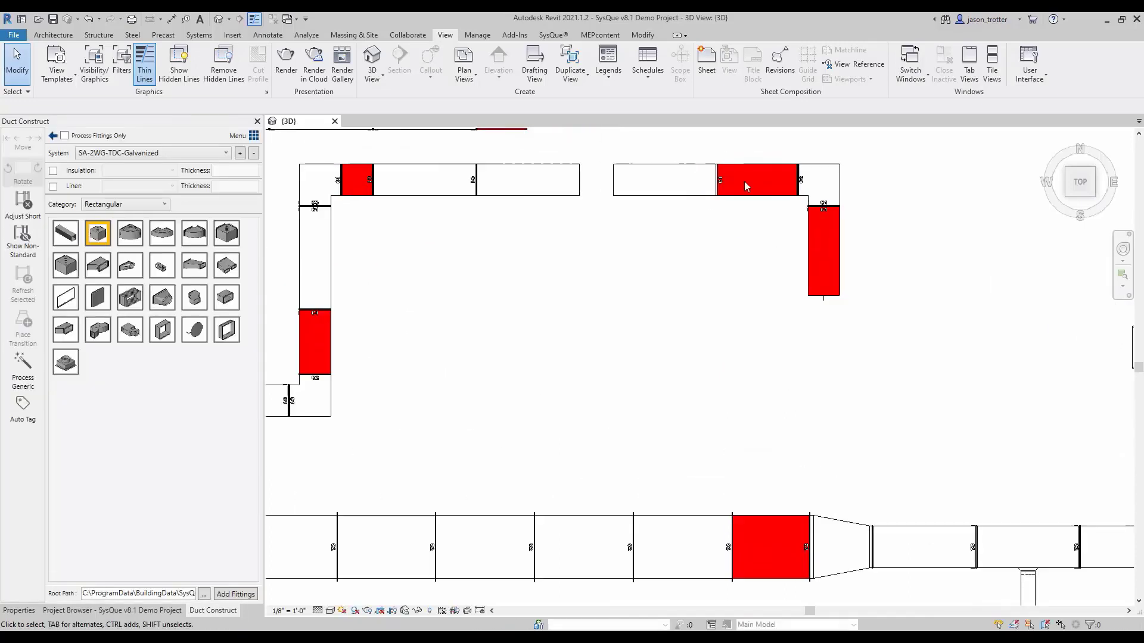
{"action": "scroll", "coordinate": [826, 310], "scroll_direction": "down", "scroll_amount": 3}
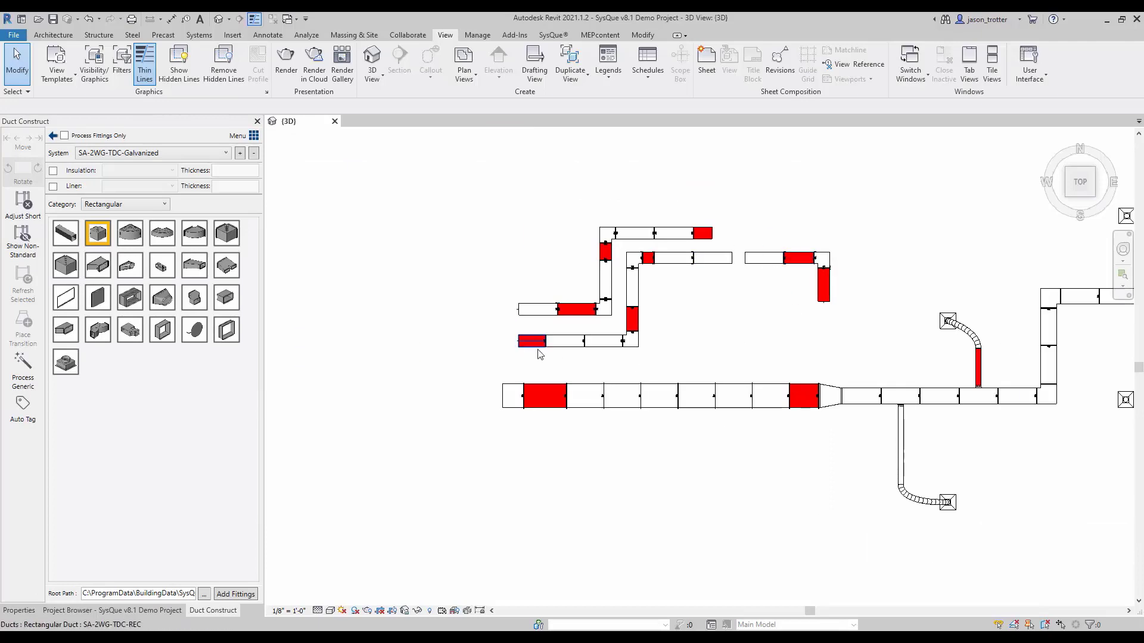
{"action": "scroll", "coordinate": [746, 288], "scroll_direction": "up", "scroll_amount": 2}
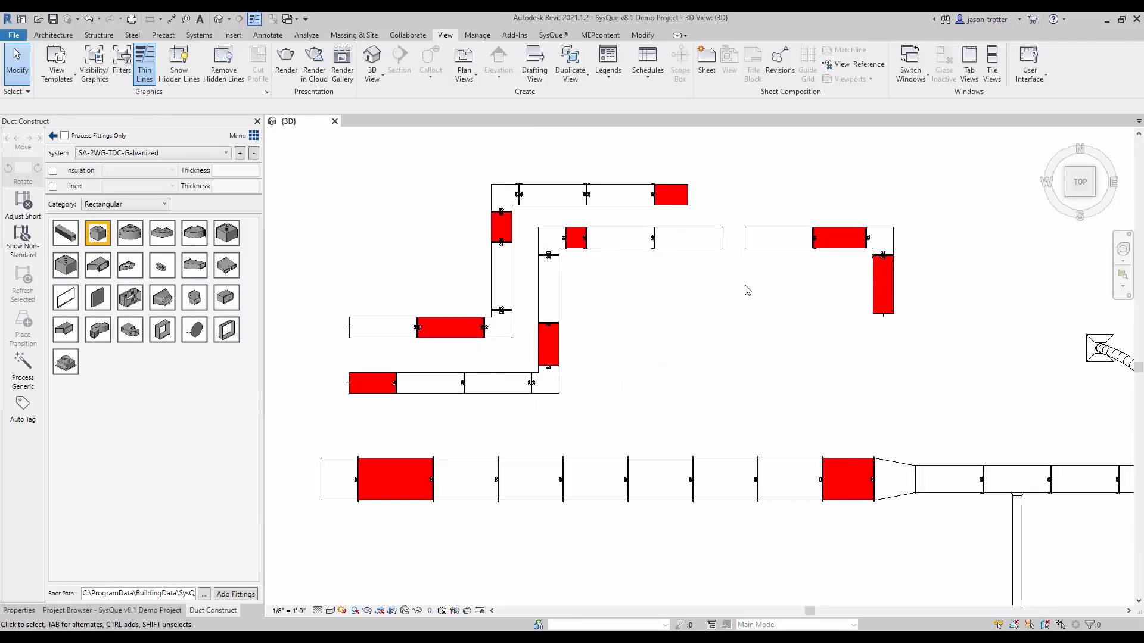
{"action": "left_click", "coordinate": [760, 254]}
{"action": "left_click", "coordinate": [721, 257]}
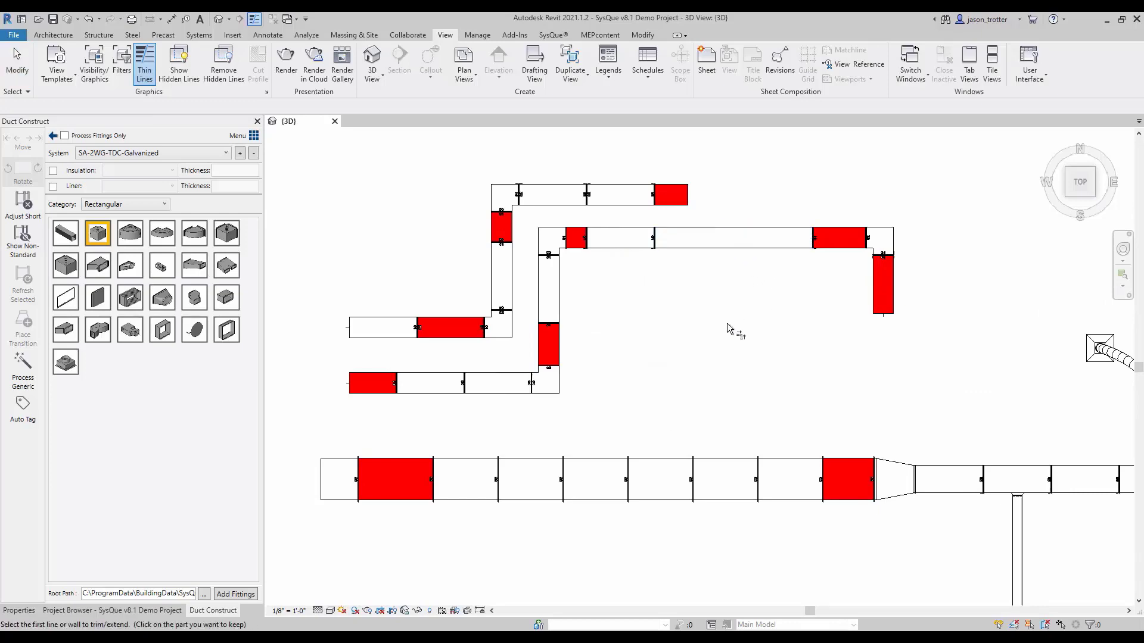
{"action": "key", "text": "Escape"}
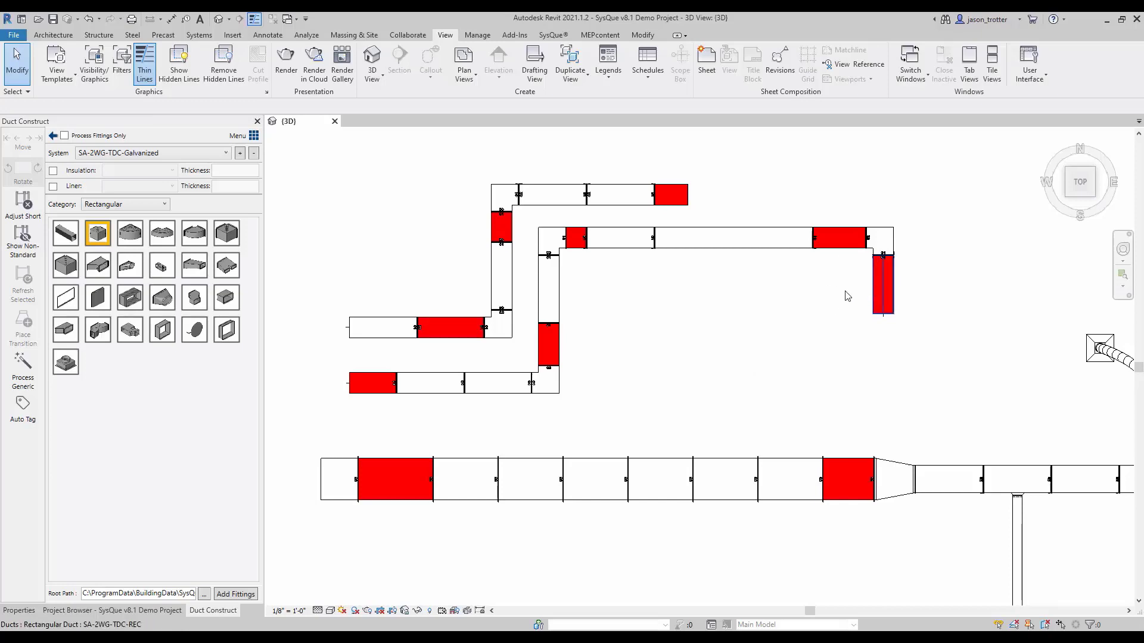
Apply SysQue Align Flow to the new downward duct so it matches the joined run.
{"action": "left_click", "coordinate": [880, 301]}
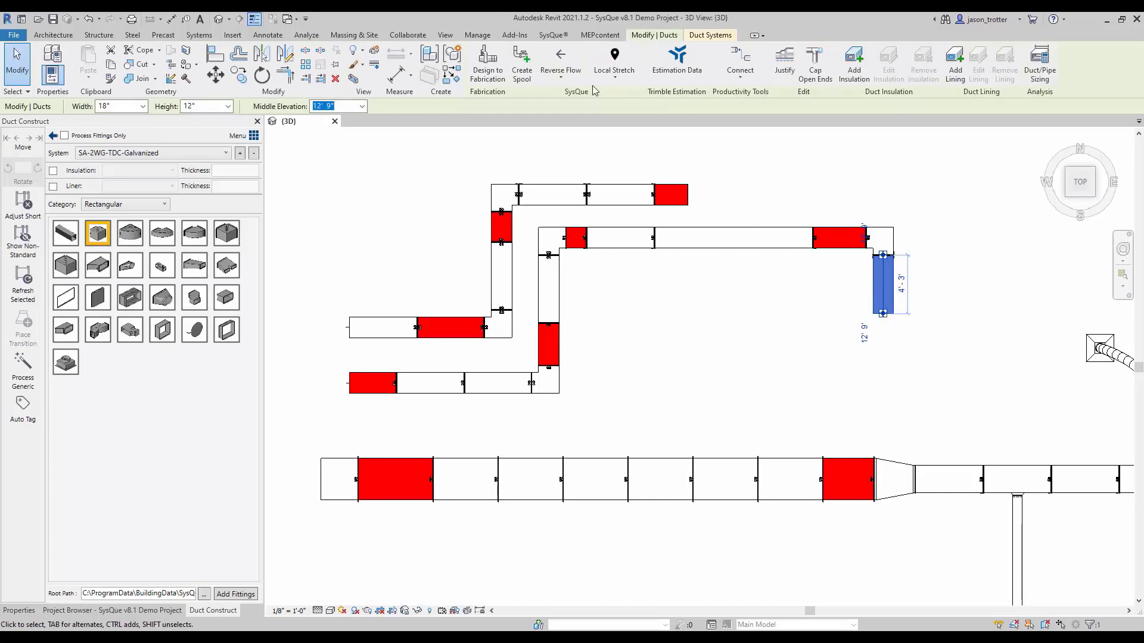
{"action": "left_click", "coordinate": [561, 74]}
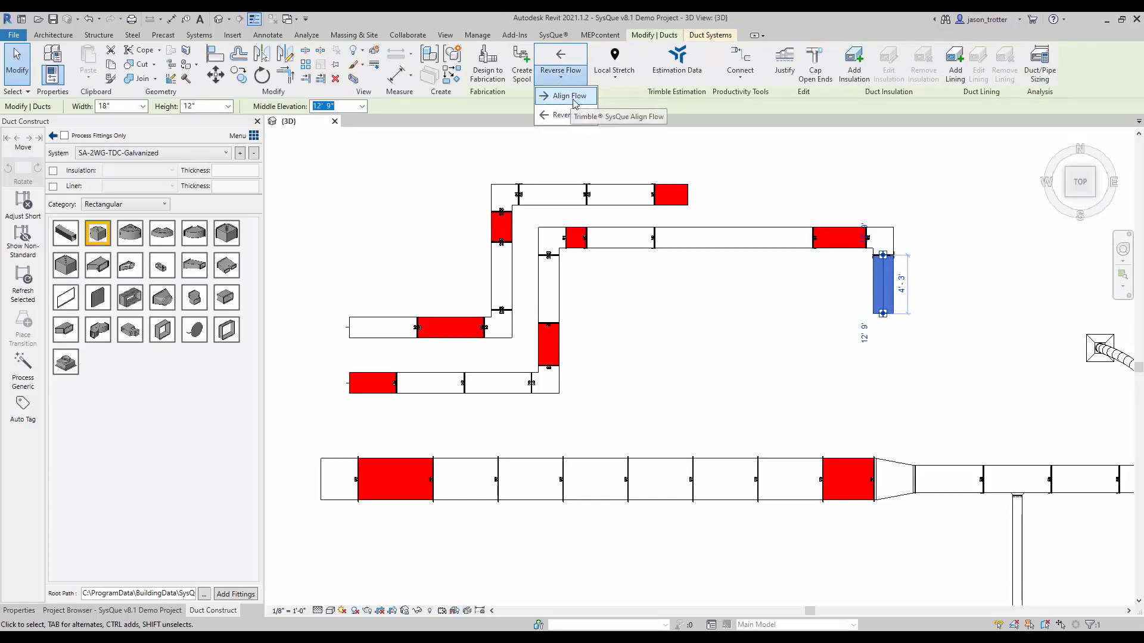
{"action": "left_click", "coordinate": [575, 97]}
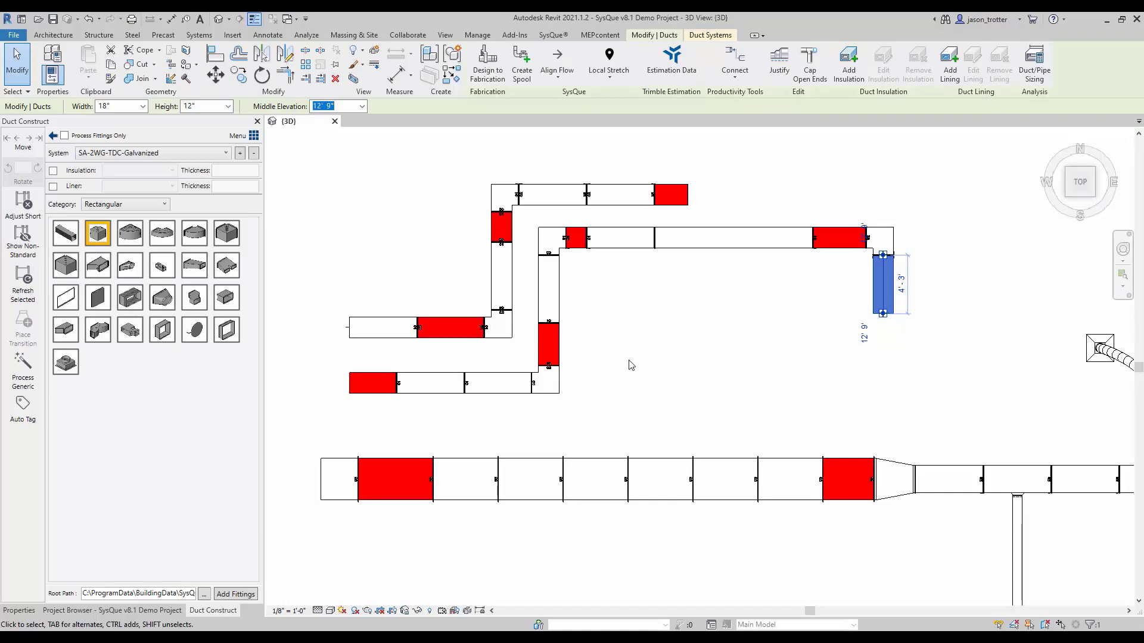
{"action": "left_click", "coordinate": [638, 380]}
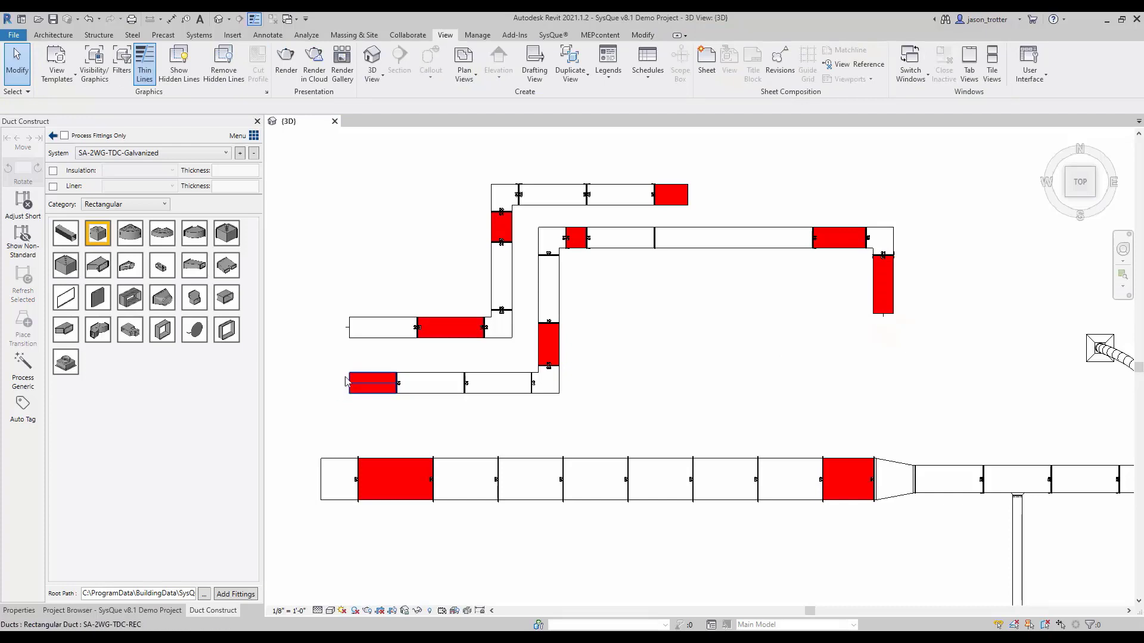
Switch the 3D view to Wireframe and zoom in and out to check the flow arrows.
{"action": "left_click", "coordinate": [330, 611]}
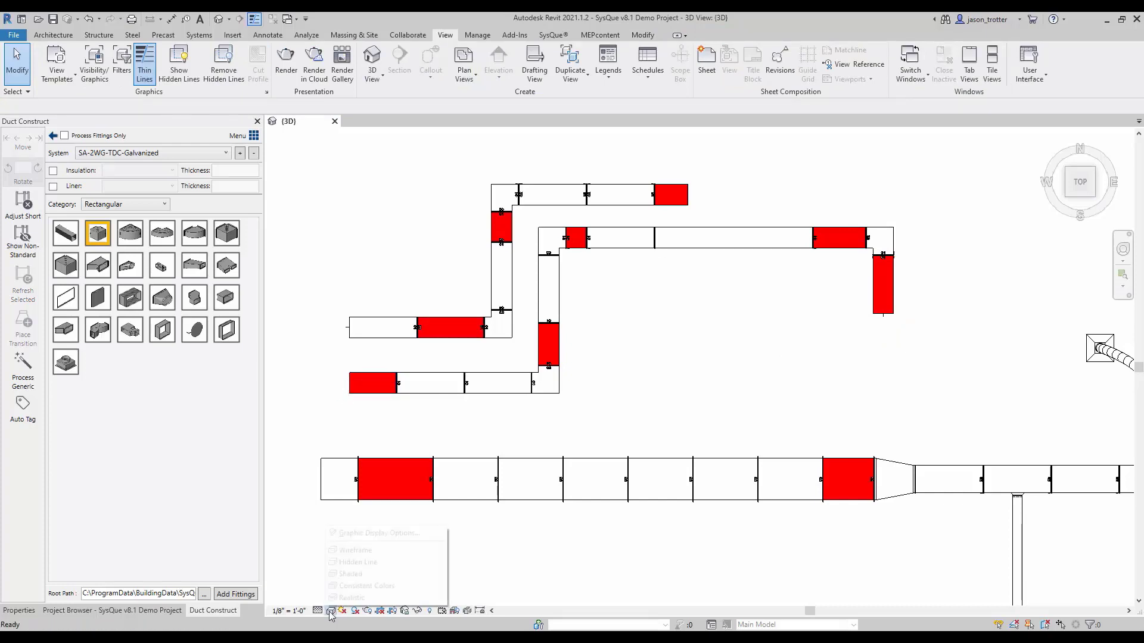
{"action": "left_click", "coordinate": [350, 551]}
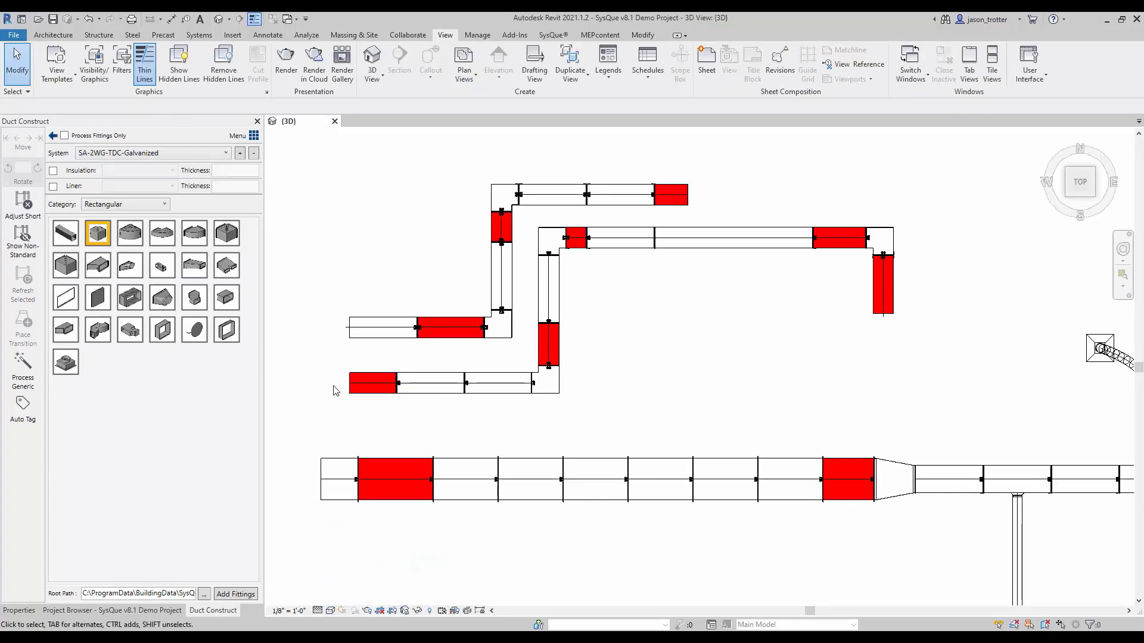
{"action": "scroll", "coordinate": [334, 388], "scroll_direction": "up", "scroll_amount": 8}
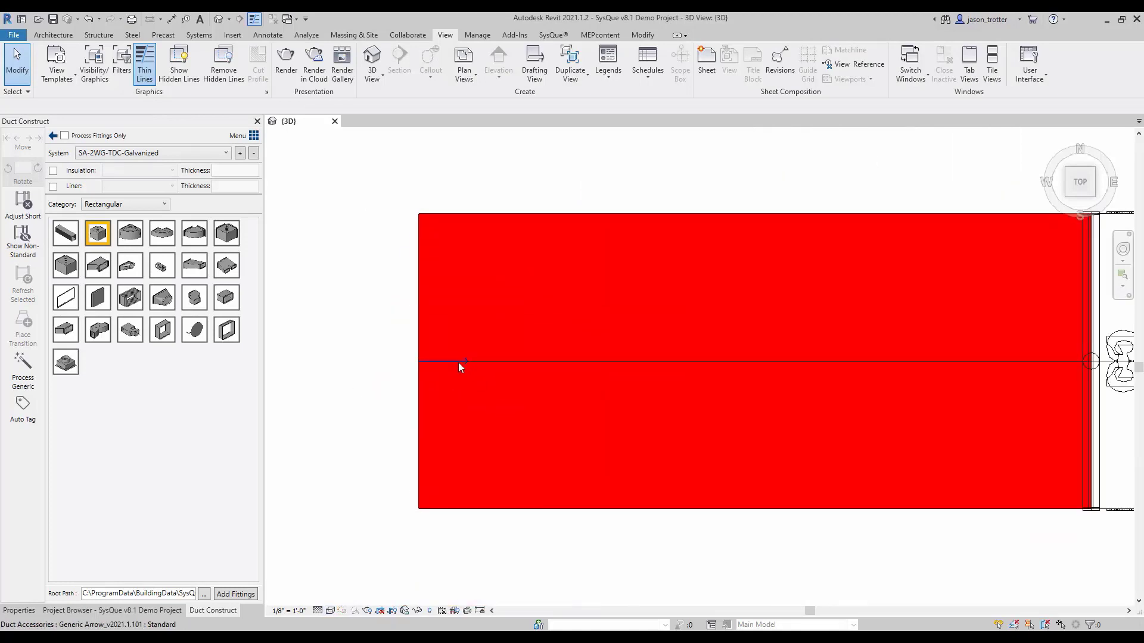
{"action": "scroll", "coordinate": [329, 385], "scroll_direction": "down", "scroll_amount": 6}
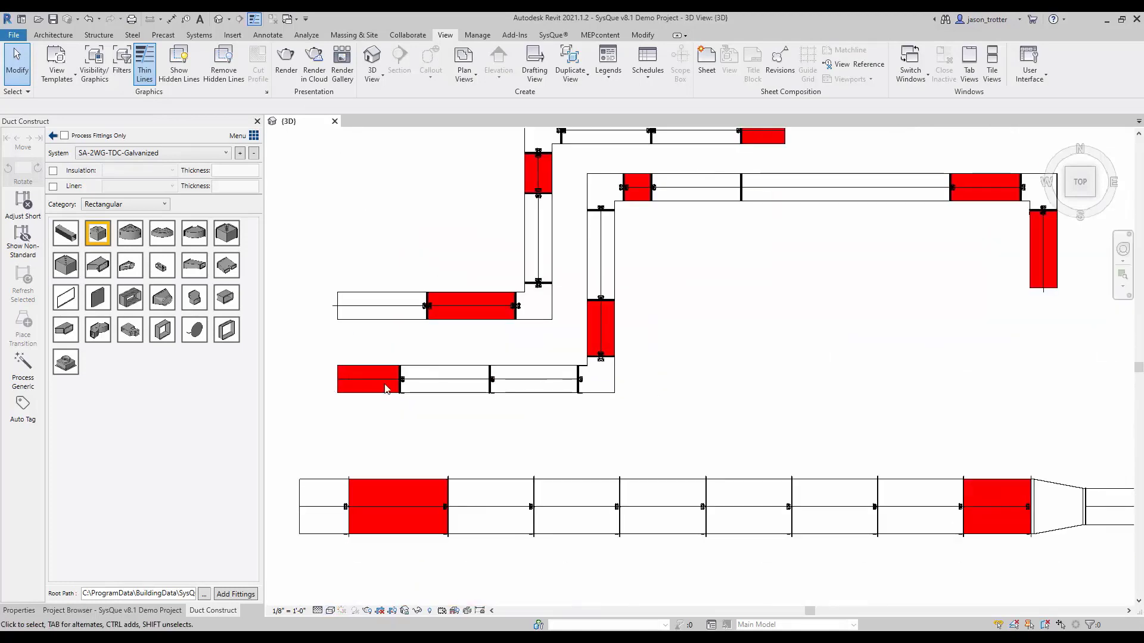
{"action": "scroll", "coordinate": [384, 383], "scroll_direction": "up", "scroll_amount": 6}
{"action": "scroll", "coordinate": [416, 391], "scroll_direction": "down", "scroll_amount": 2}
{"action": "scroll", "coordinate": [392, 441], "scroll_direction": "down", "scroll_amount": 2}
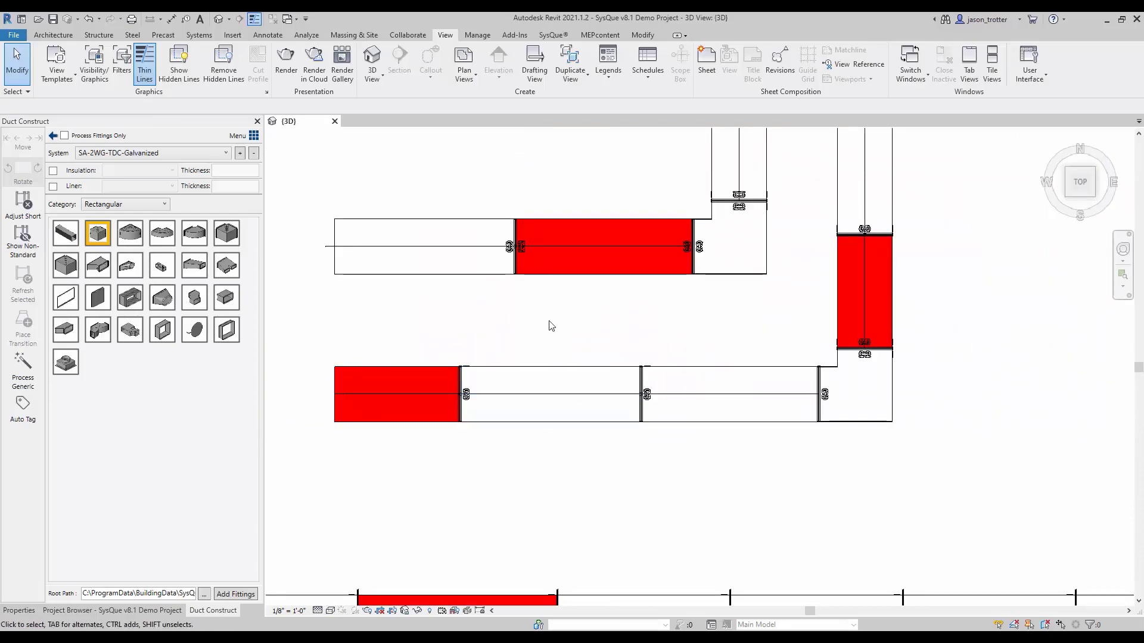
{"action": "scroll", "coordinate": [581, 445], "scroll_direction": "down", "scroll_amount": 3}
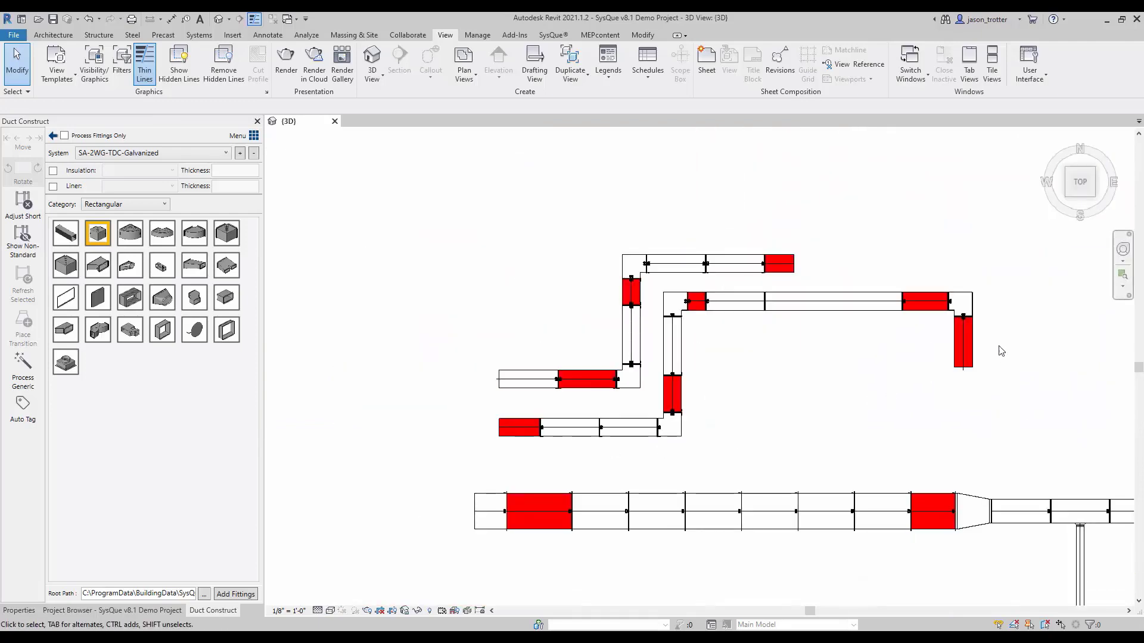
{"action": "scroll", "coordinate": [998, 349], "scroll_direction": "up", "scroll_amount": 3}
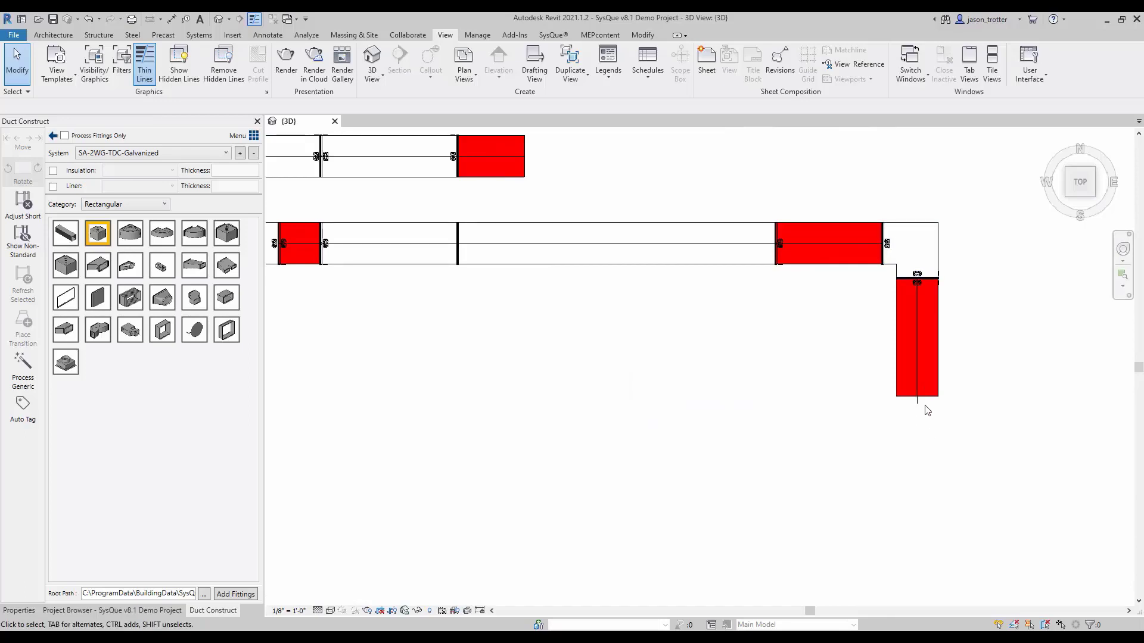
{"action": "scroll", "coordinate": [999, 409], "scroll_direction": "down", "scroll_amount": 3}
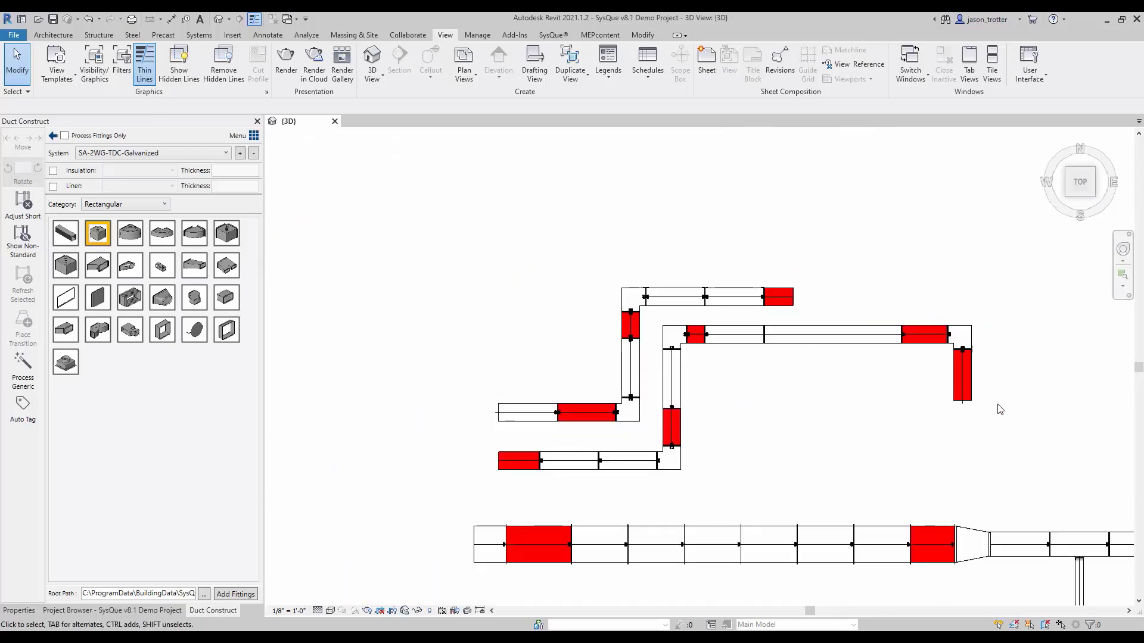